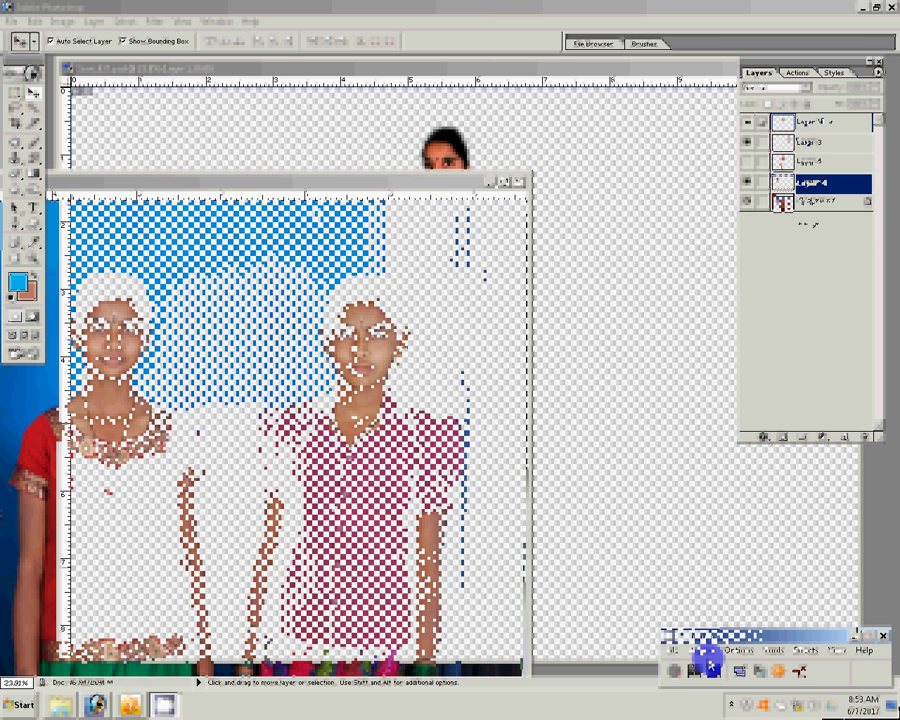
Place the head-and-hair piece on the woman's body and rotate it about -0.4° to line up.
{"action": "left_click_drag", "start_coordinate": [557, 206], "coordinate": [372, 133]}
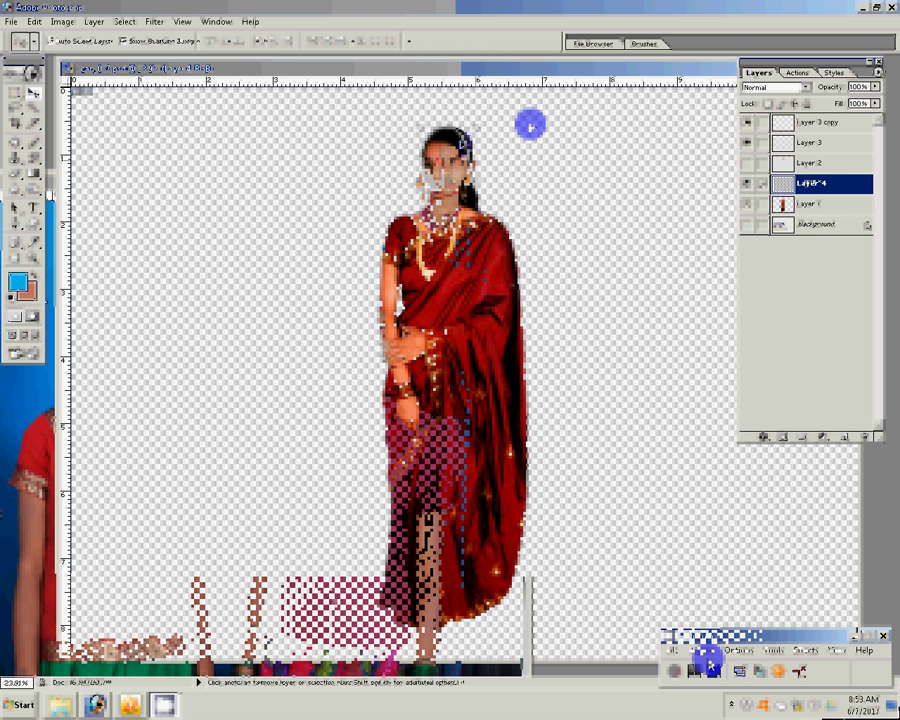
{"action": "left_click", "coordinate": [540, 255]}
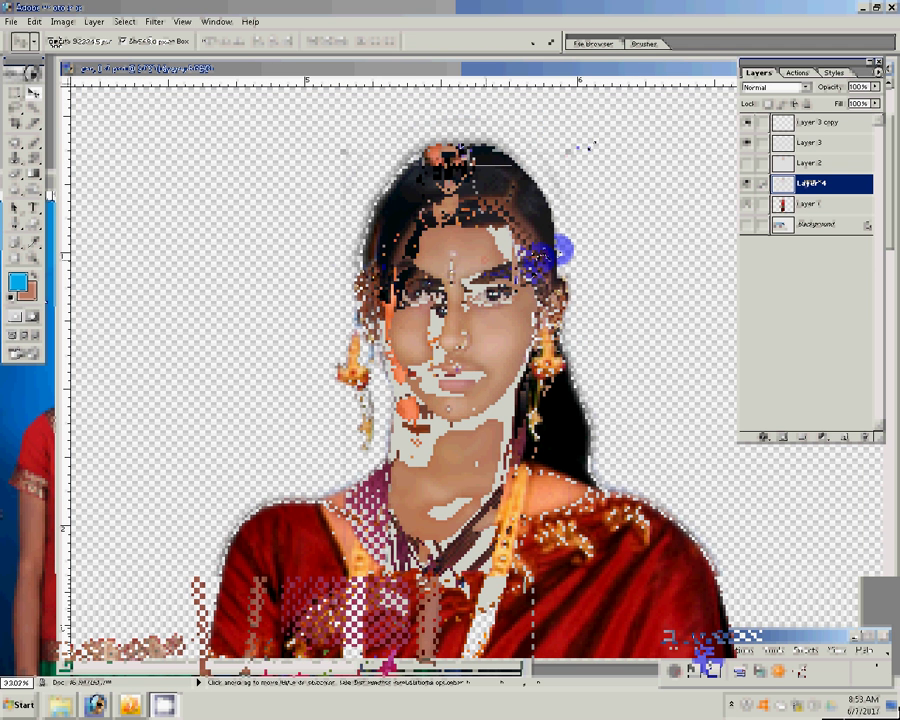
{"action": "key", "text": "ctrl+t"}
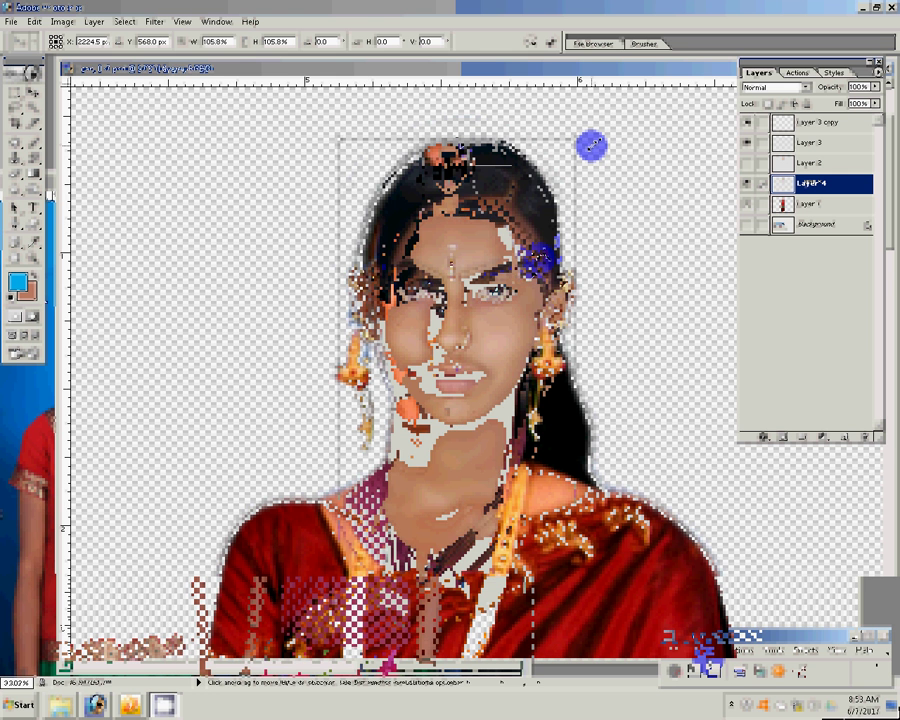
{"action": "left_click_drag", "start_coordinate": [591, 146], "coordinate": [590, 145]}
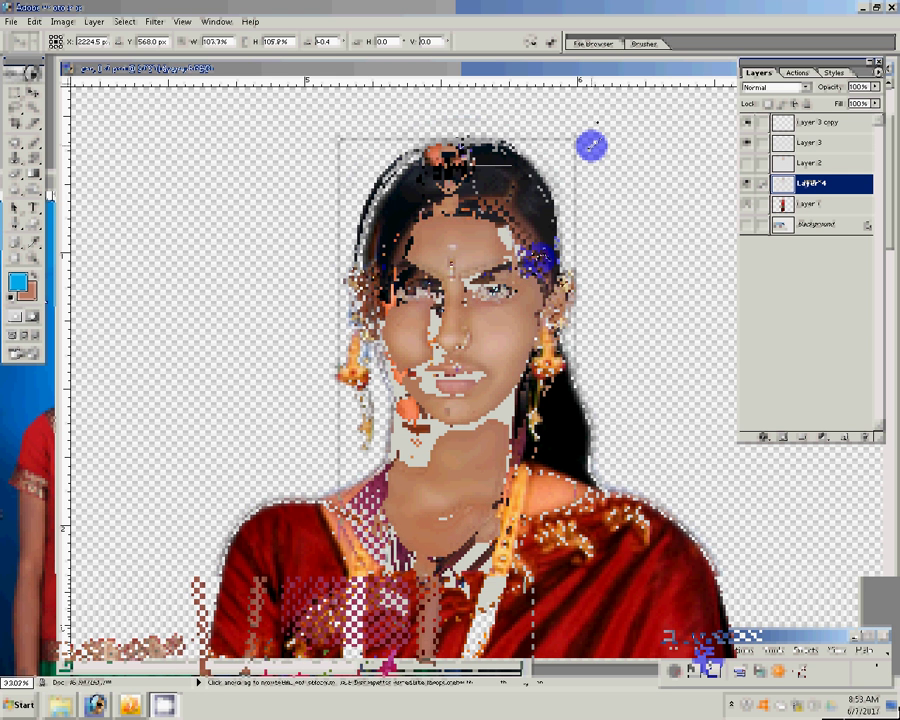
Commit the rotation and shift the face layer into place over the neck.
{"action": "key", "text": "Return"}
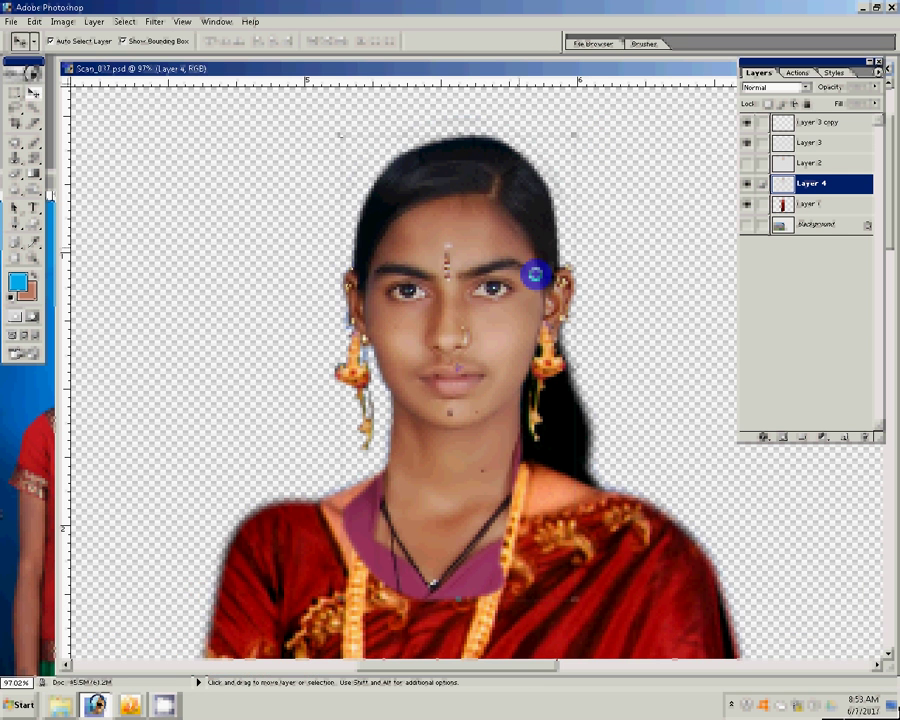
{"action": "left_click_drag", "start_coordinate": [535, 273], "coordinate": [458, 288]}
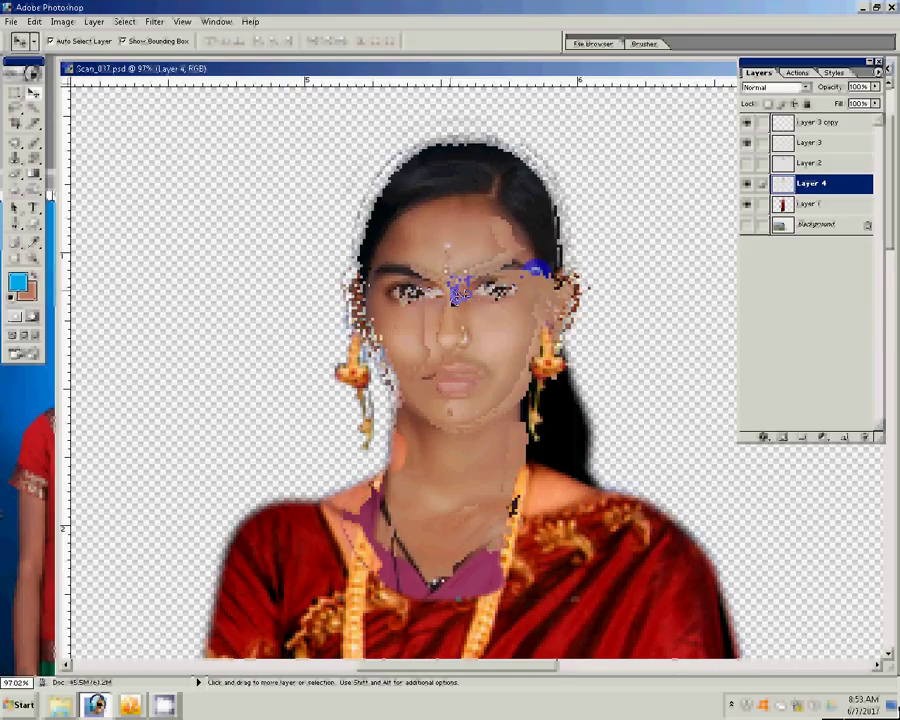
{"action": "left_click_drag", "start_coordinate": [458, 290], "coordinate": [463, 291]}
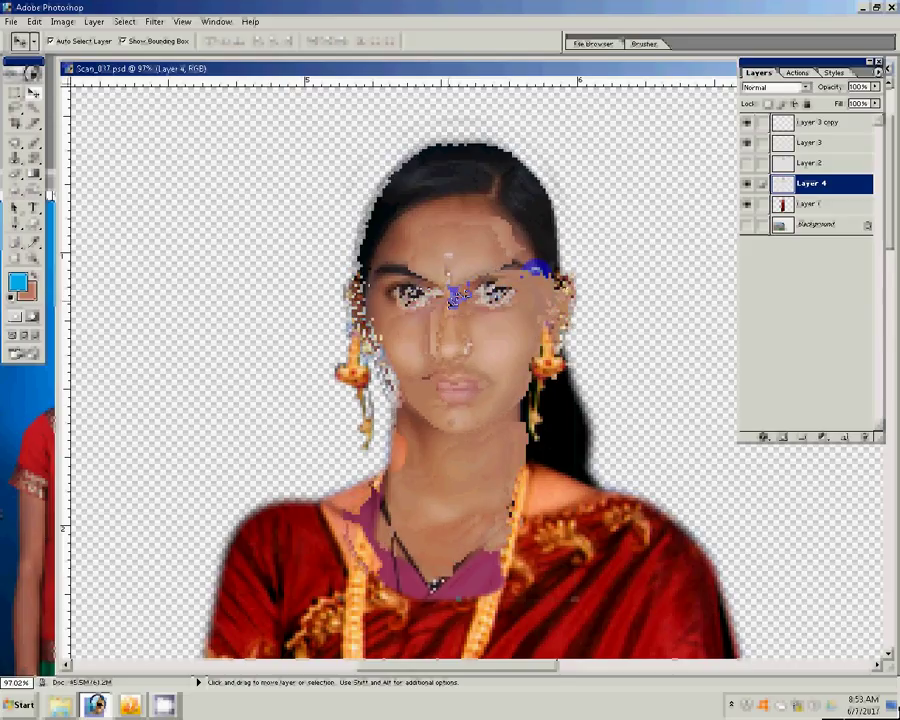
{"action": "left_click_drag", "start_coordinate": [463, 291], "coordinate": [478, 289]}
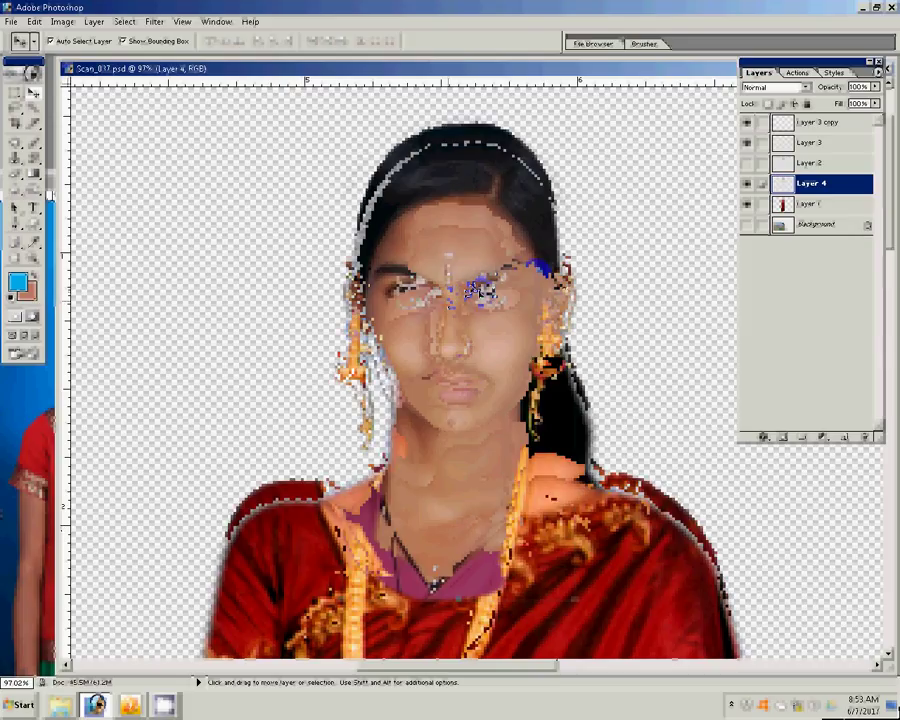
Paint over the purple collar with a 60 px brush and erase the stray blob beside the neck.
{"action": "key", "text": "b"}
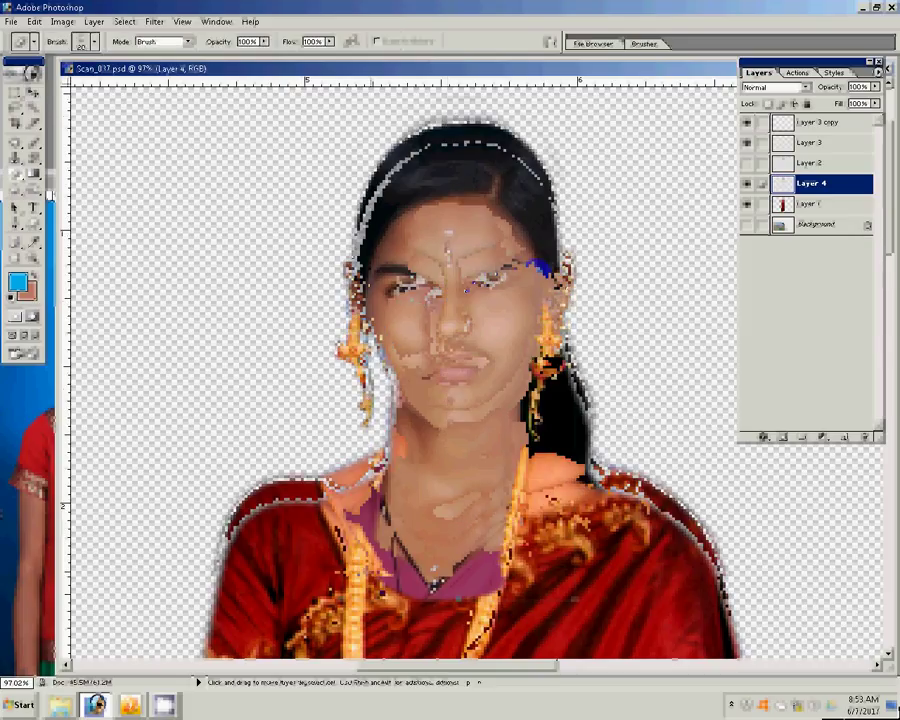
{"action": "key", "text": "bracketright"}
{"action": "key", "text": "bracketright"}
{"action": "key", "text": "bracketright"}
{"action": "mouse_move", "coordinate": [345, 466]}
{"action": "left_mouse_down"}
{"action": "mouse_move", "coordinate": [385, 540]}
{"action": "mouse_move", "coordinate": [405, 548]}
{"action": "left_mouse_up"}
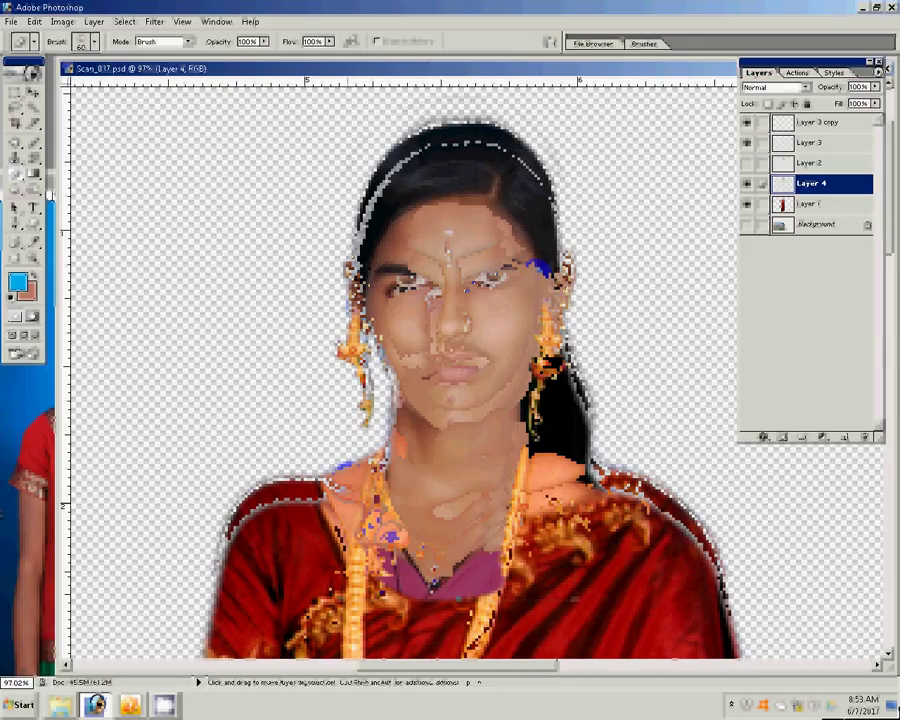
{"action": "left_click_drag", "start_coordinate": [483, 530], "coordinate": [498, 572]}
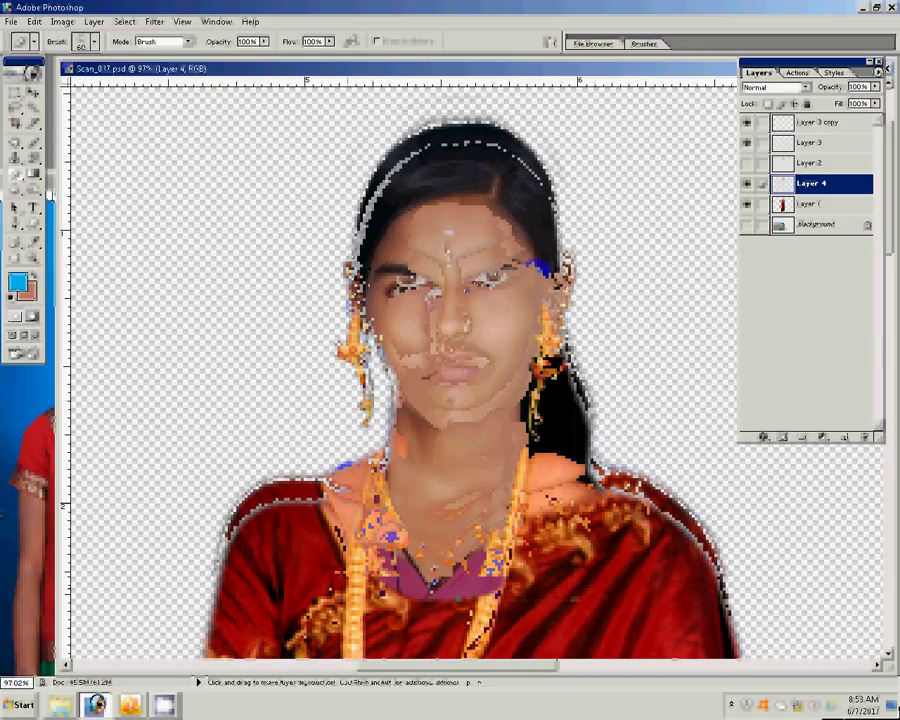
{"action": "left_click_drag", "start_coordinate": [500, 480], "coordinate": [510, 504]}
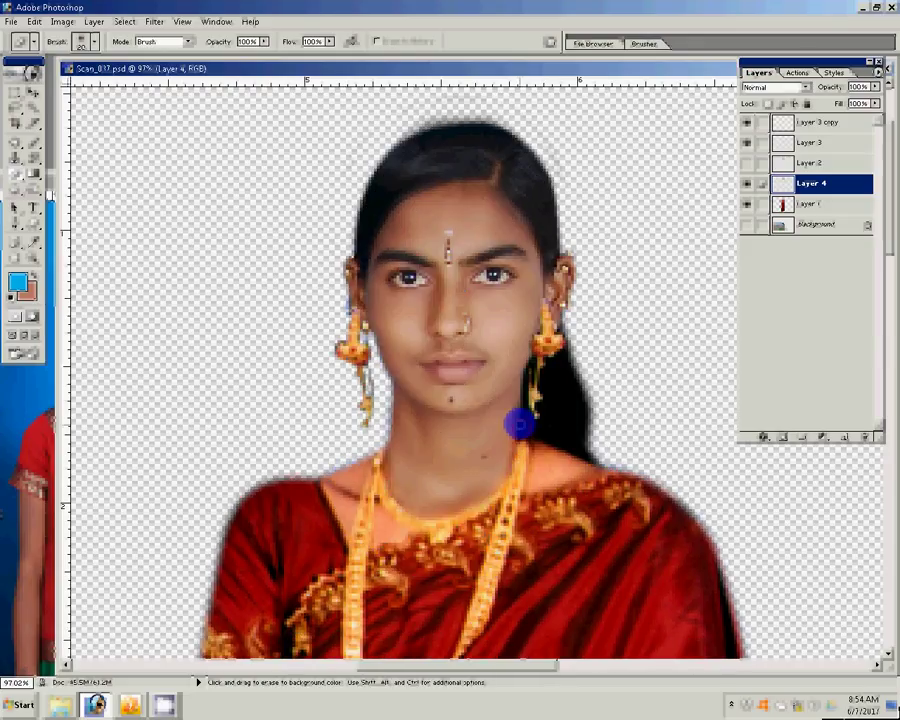
{"action": "left_click", "coordinate": [507, 424]}
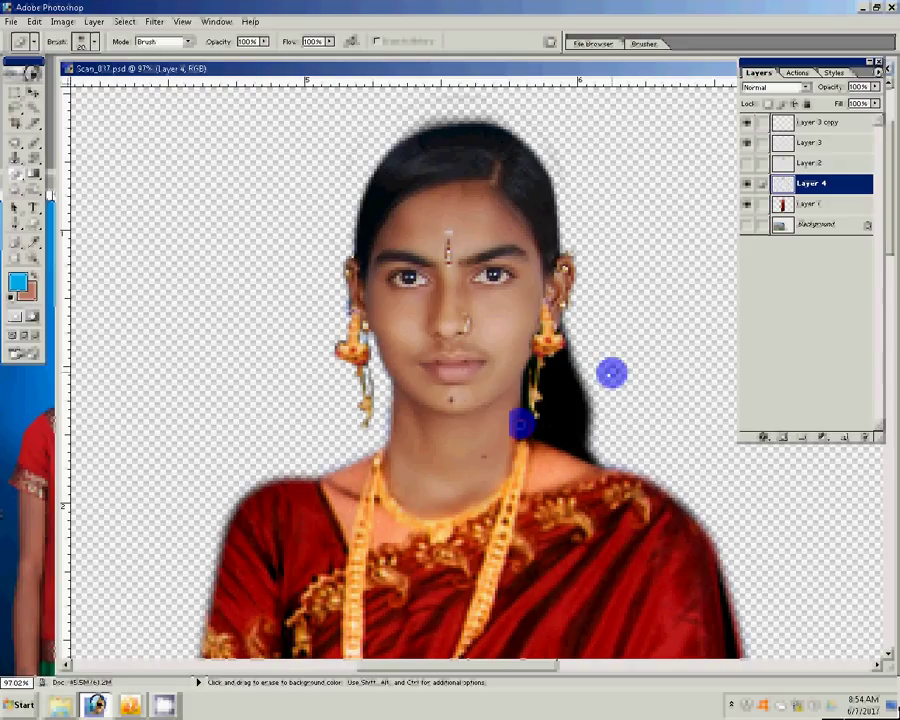
{"action": "key", "text": "v"}
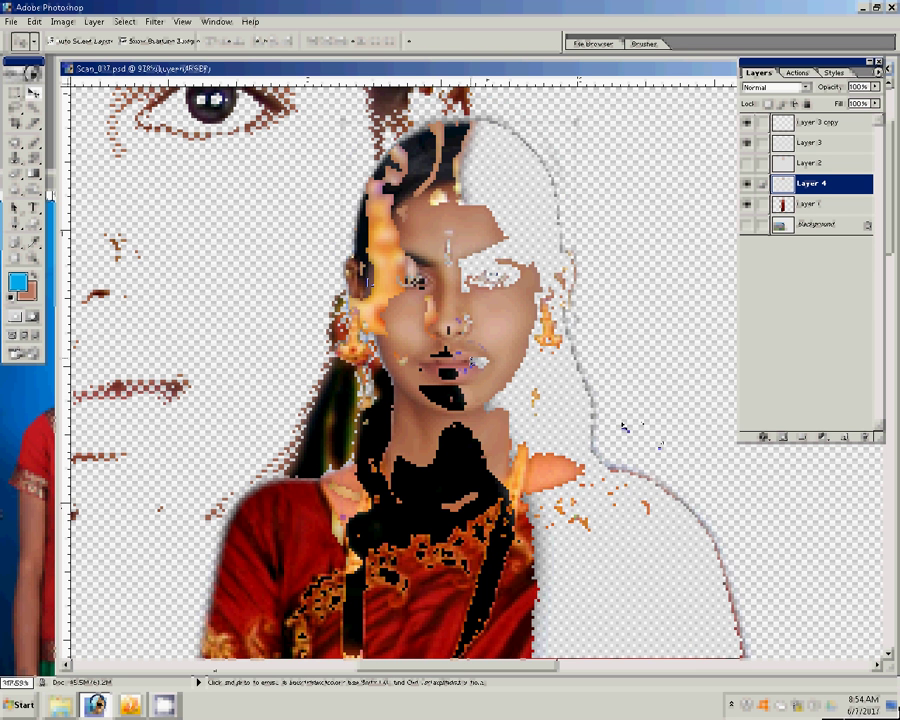
Nudge the Layer 3 earring slightly down and right so it hangs from the ear.
{"action": "left_click", "coordinate": [413, 283]}
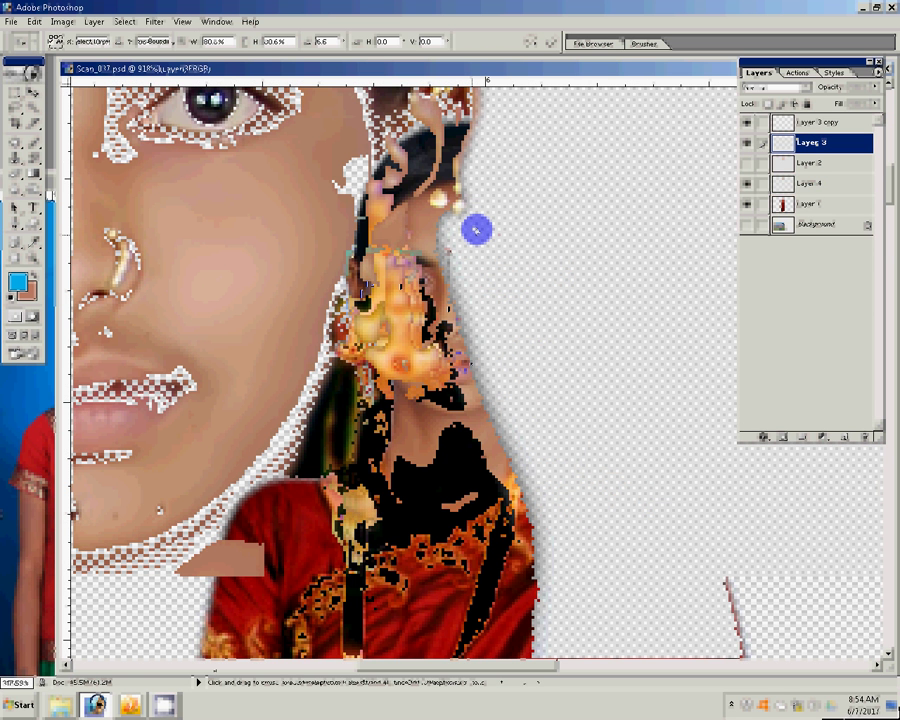
{"action": "key", "text": "Return"}
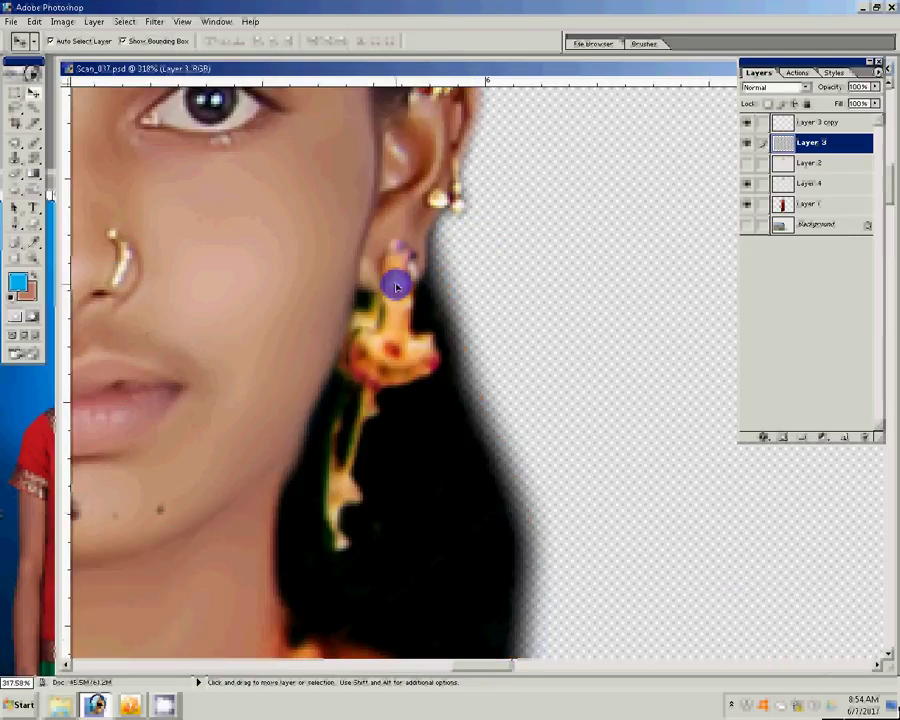
{"action": "left_click_drag", "start_coordinate": [396, 287], "coordinate": [398, 290]}
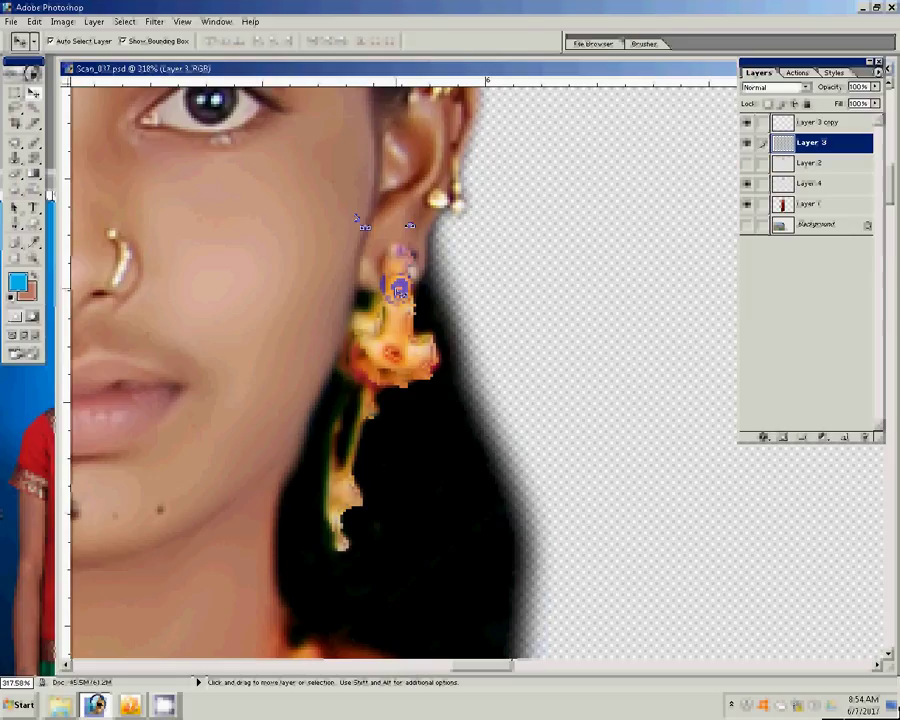
{"action": "key", "text": "b"}
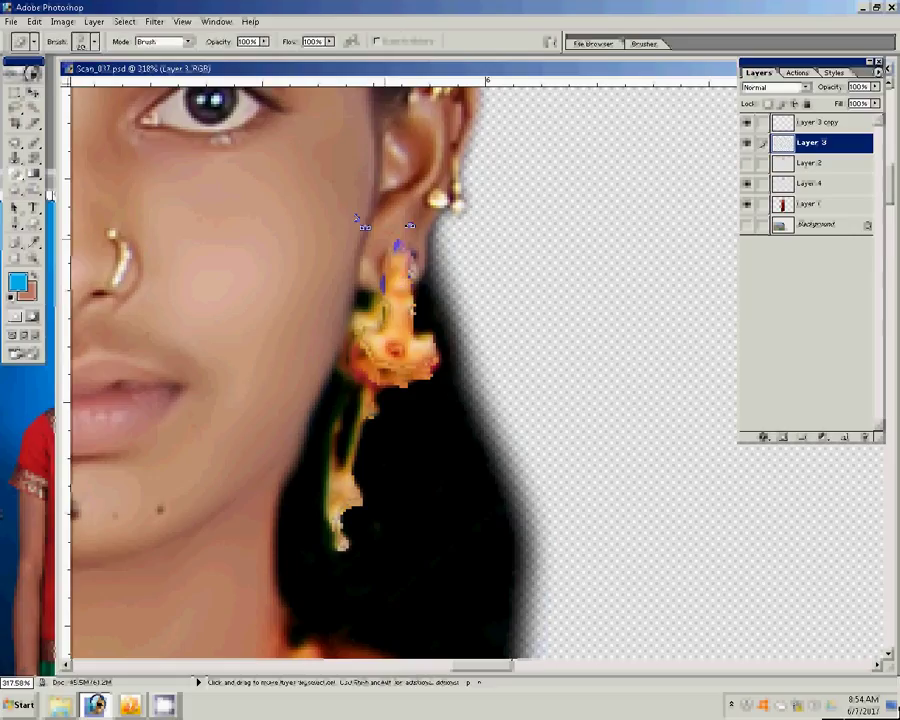
{"action": "key", "text": "bracketleft"}
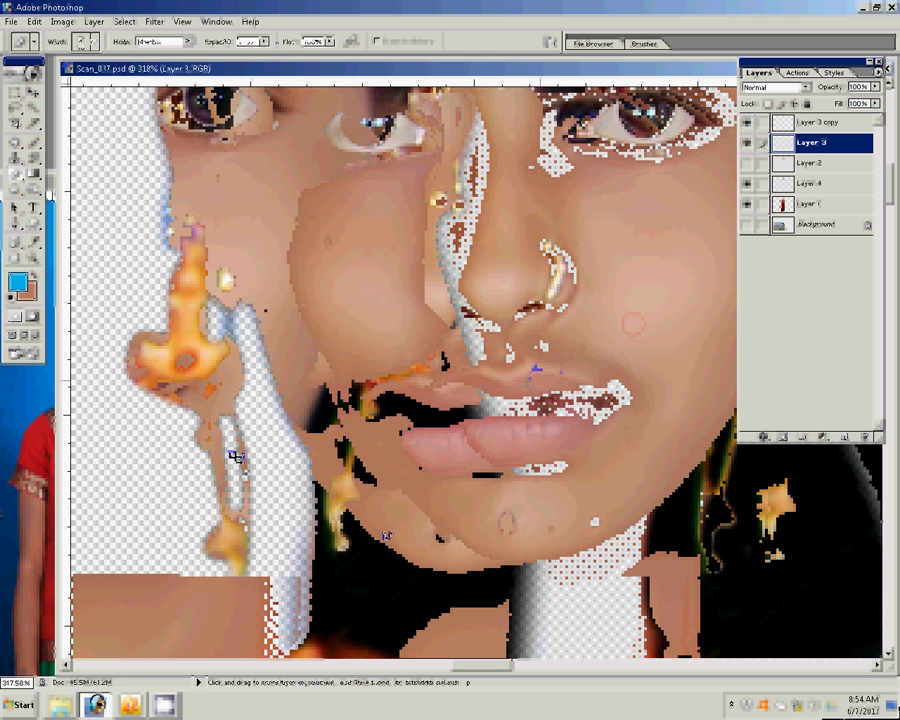
{"action": "key", "text": "v"}
{"action": "left_click", "coordinate": [587, 94]}
Hide Layer 3 copy and add a horizontally flipped earring duplicate, Layer 3 copy 2, at the other ear.
{"action": "left_click", "coordinate": [746, 122]}
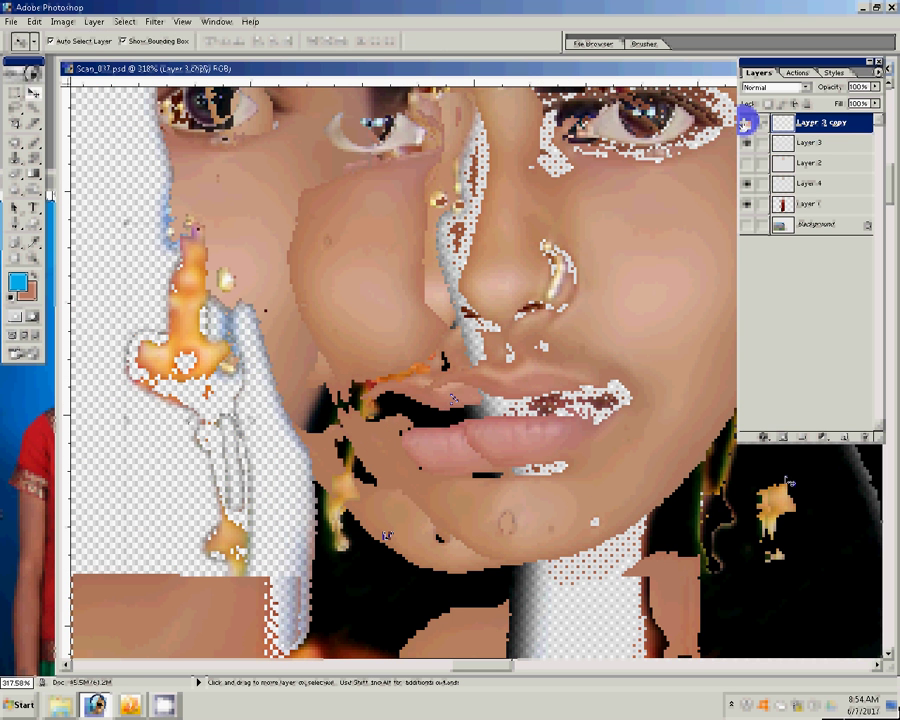
{"action": "key", "text": "alt+bracketleft"}
{"action": "key", "text": "super"}
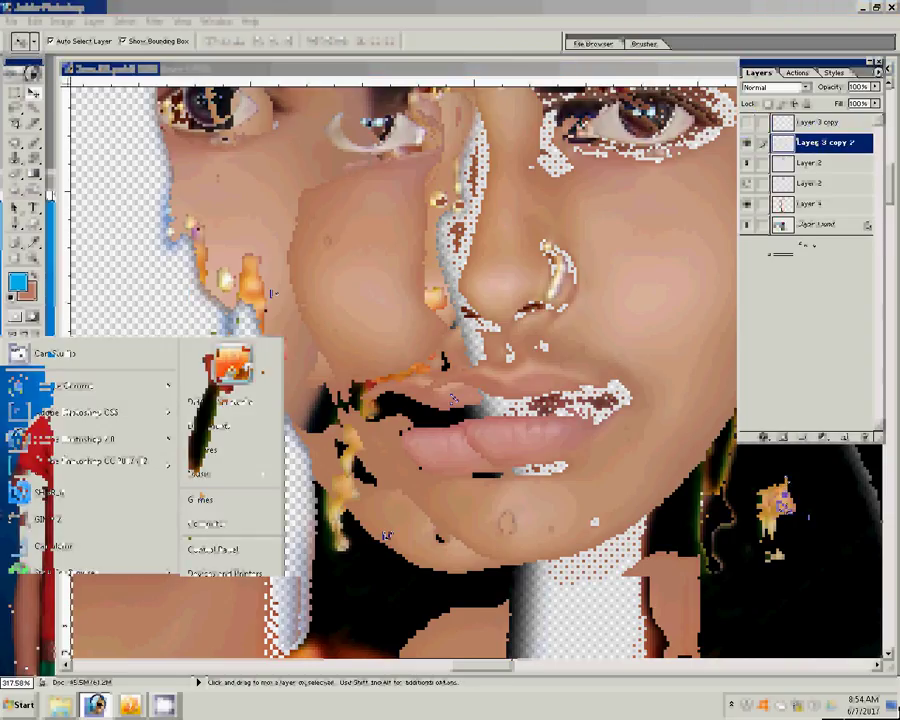
{"action": "key", "text": "ctrl+t"}
{"action": "right_click", "coordinate": [328, 233]}
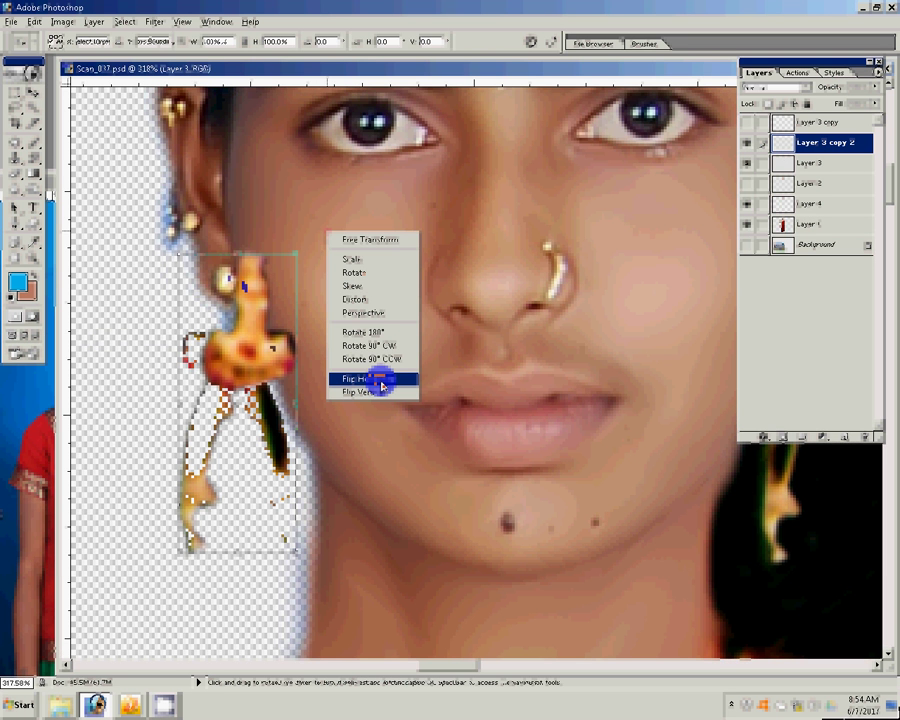
{"action": "left_click", "coordinate": [372, 379]}
{"action": "key", "text": "Return"}
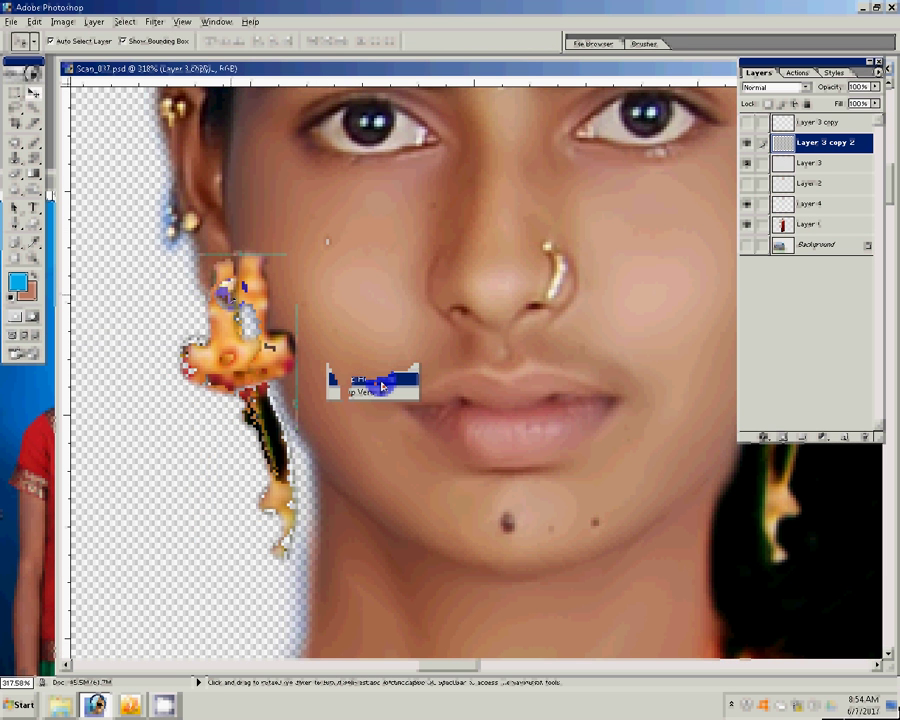
{"action": "left_click", "coordinate": [583, 229]}
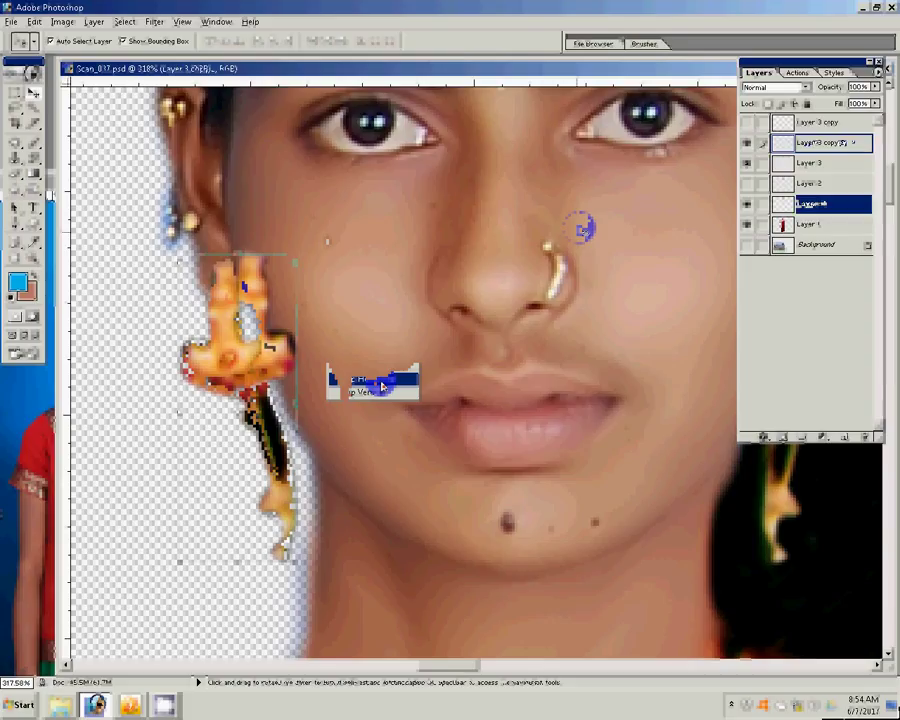
Patch away the small mole on the chin of Layer 4, then zoom out to the whole figure.
{"action": "left_click", "coordinate": [15, 141]}
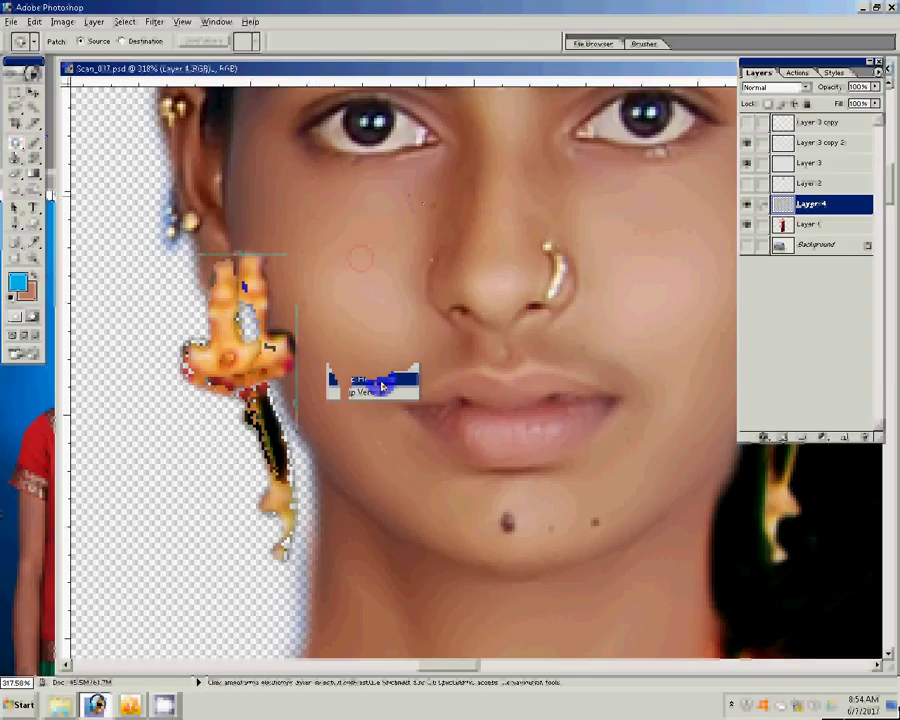
{"action": "left_click", "coordinate": [288, 294]}
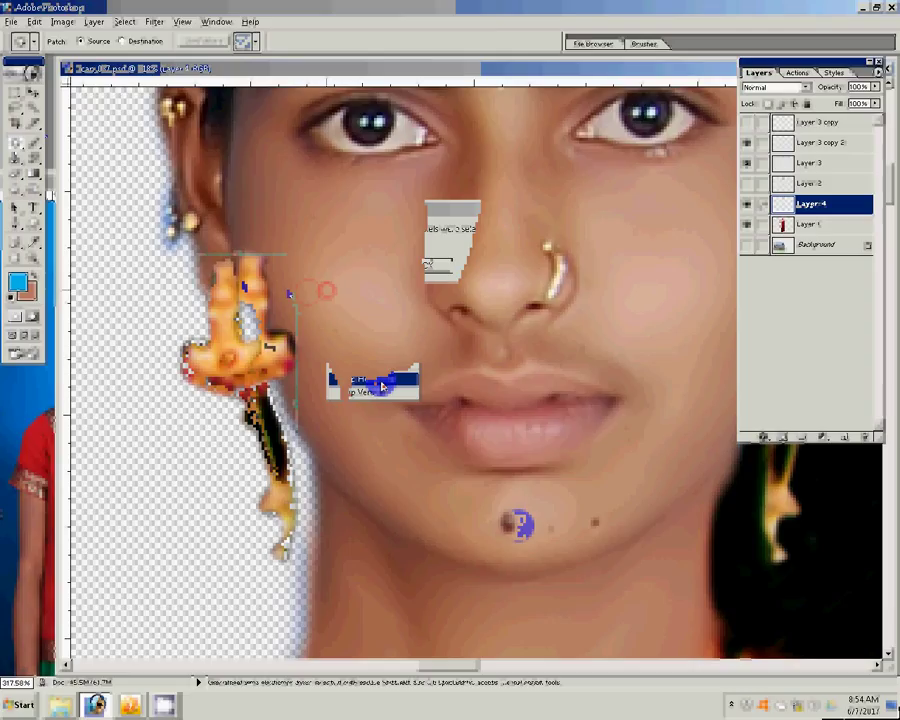
{"action": "left_click_drag", "start_coordinate": [585, 503], "coordinate": [553, 525]}
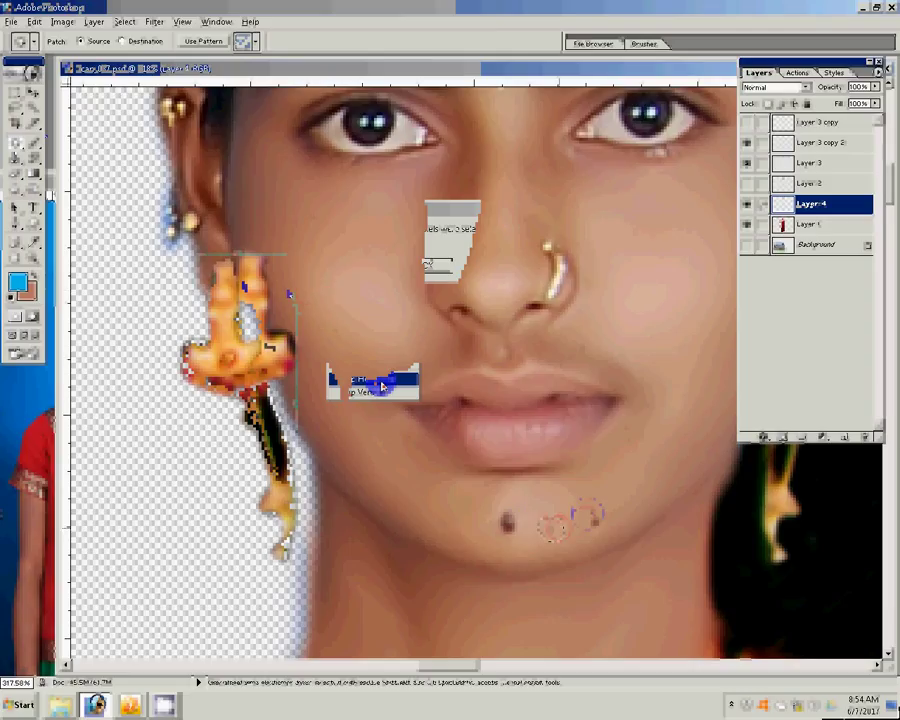
{"action": "mouse_move", "coordinate": [588, 513]}
{"action": "left_mouse_down"}
{"action": "mouse_move", "coordinate": [625, 430]}
{"action": "mouse_move", "coordinate": [618, 436]}
{"action": "left_mouse_up"}
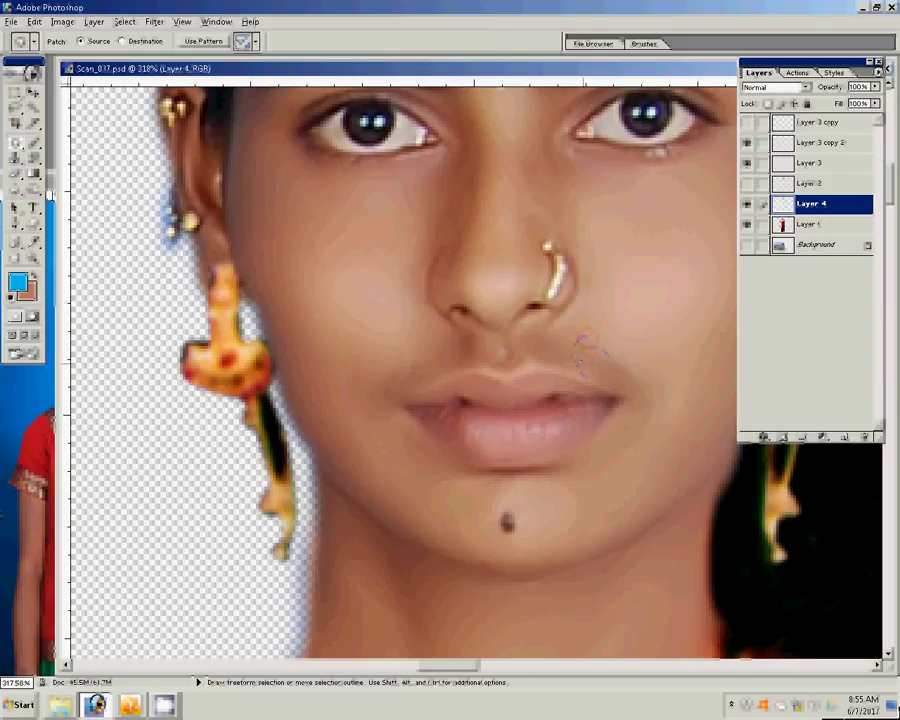
{"action": "key", "text": "b"}
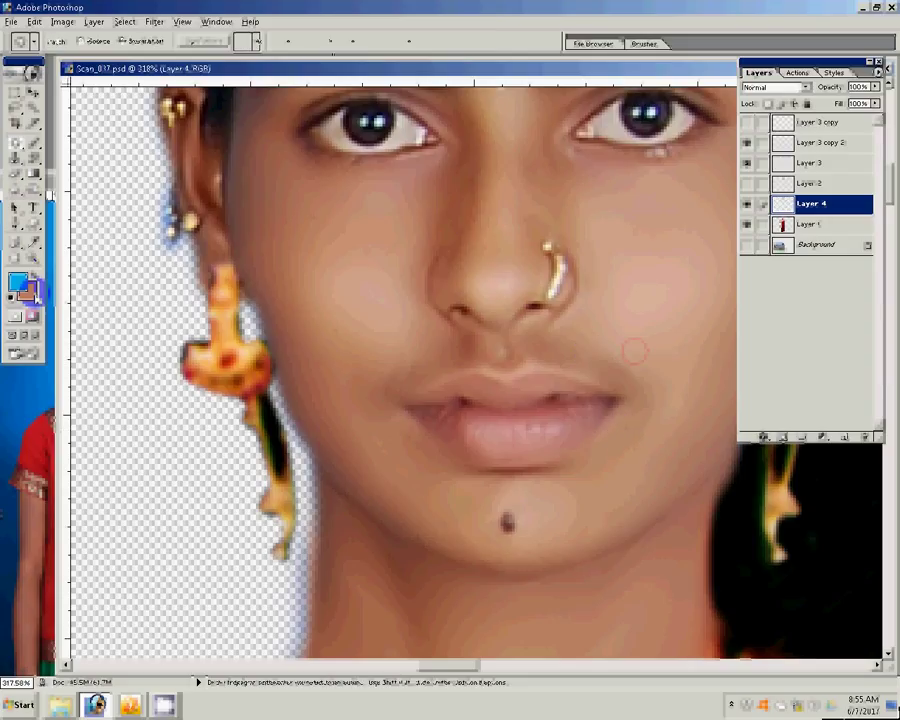
{"action": "key", "text": "z"}
{"action": "left_click", "coordinate": [332, 40]}
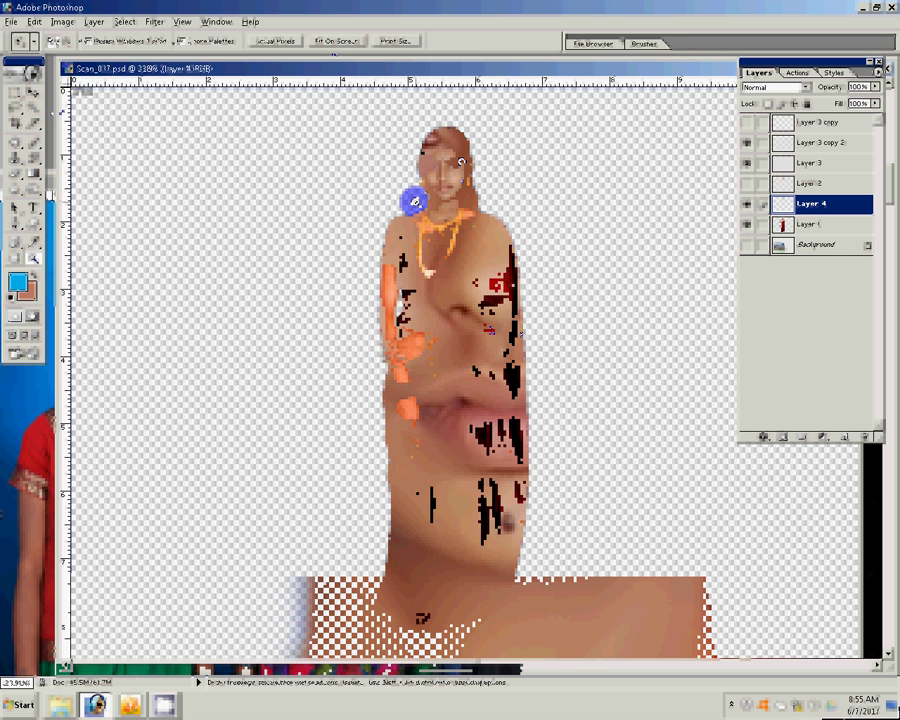
Apply a More Red Variations adjustment to Layer 4's midtones.
{"action": "key", "text": "v"}
{"action": "left_click", "coordinate": [62, 21]}
{"action": "mouse_move", "coordinate": [85, 57]}
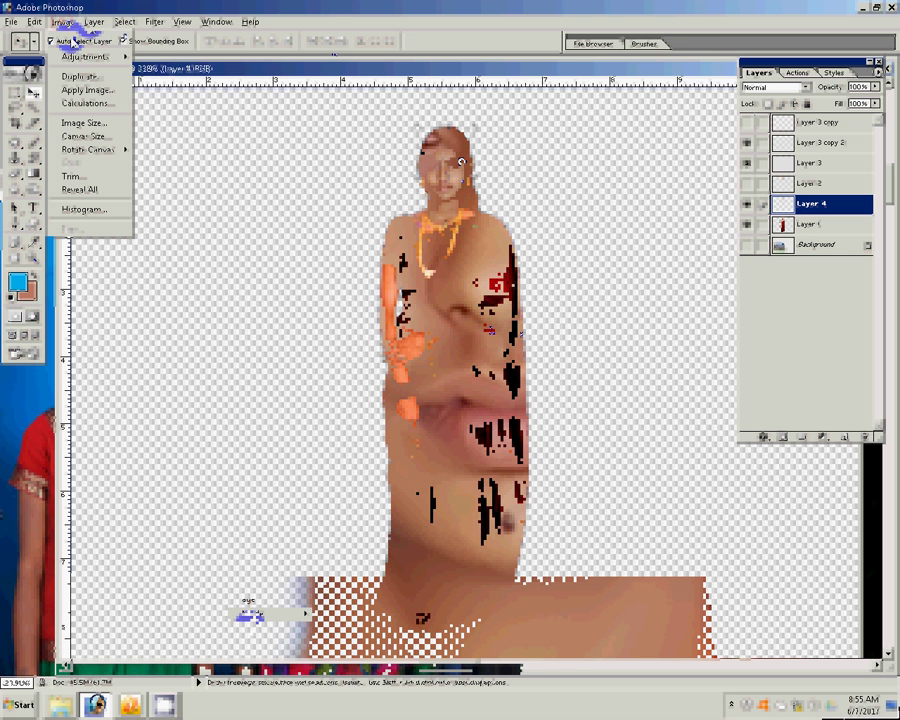
{"action": "left_click", "coordinate": [168, 303]}
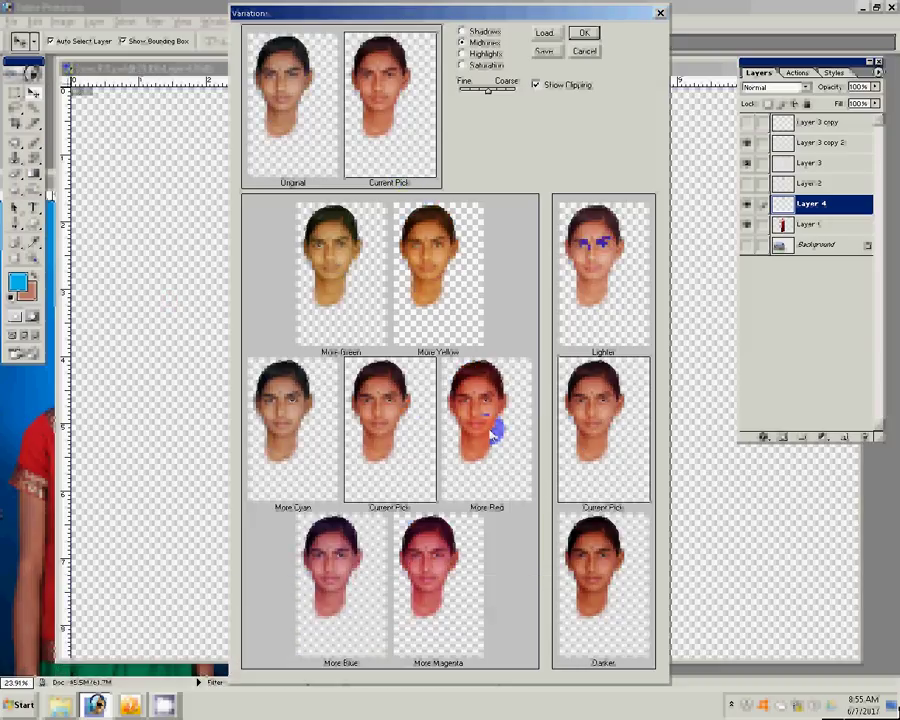
{"action": "left_click", "coordinate": [584, 34]}
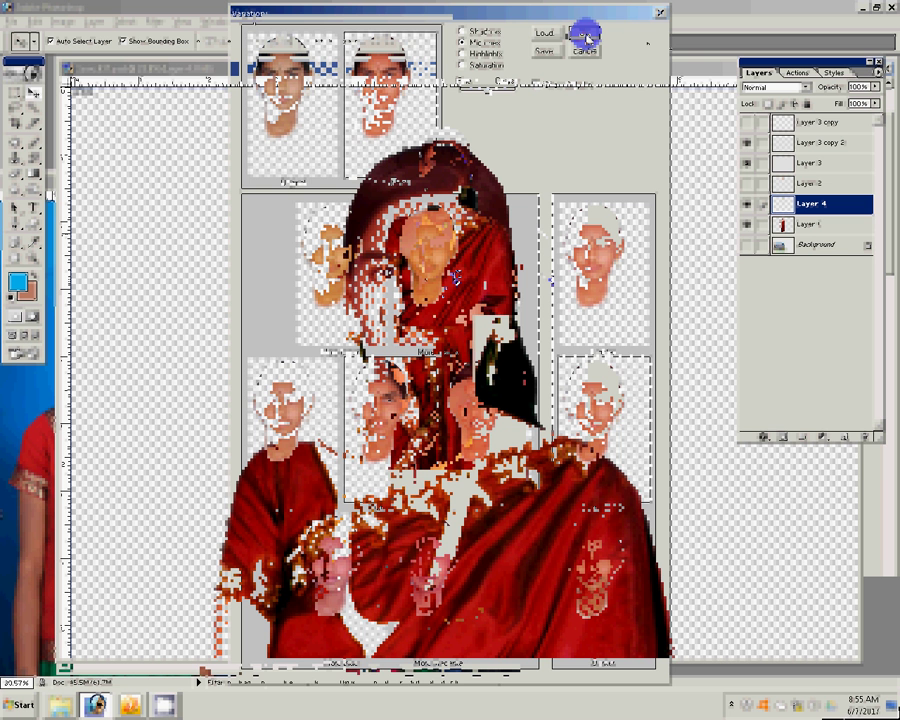
Brighten Layer 4 with Levels, lowering the white input point to 233.
{"action": "key", "text": "ctrl+l"}
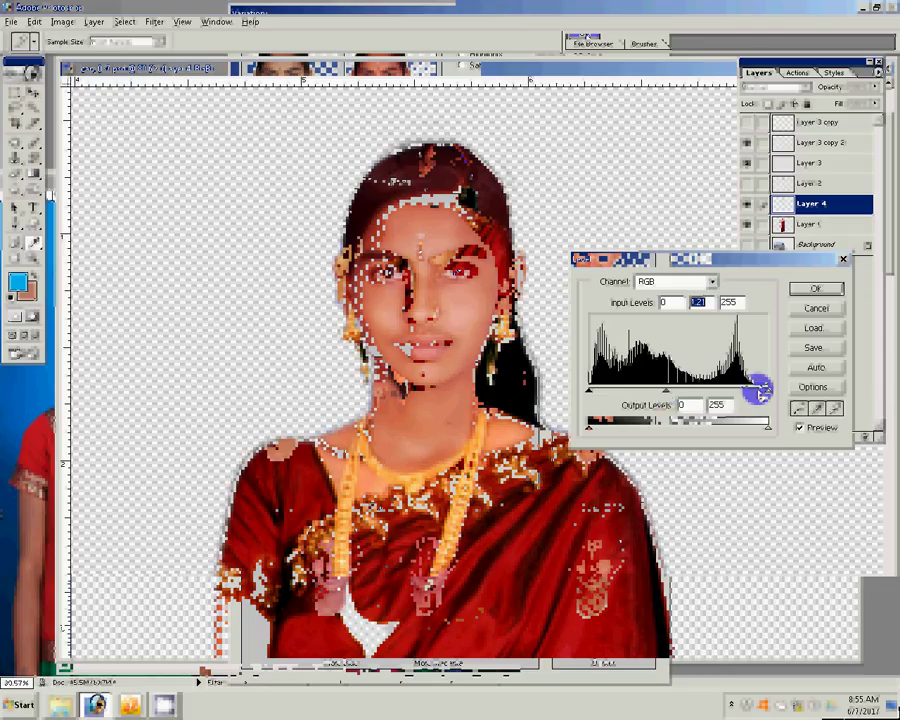
{"action": "left_click_drag", "start_coordinate": [759, 389], "coordinate": [755, 396]}
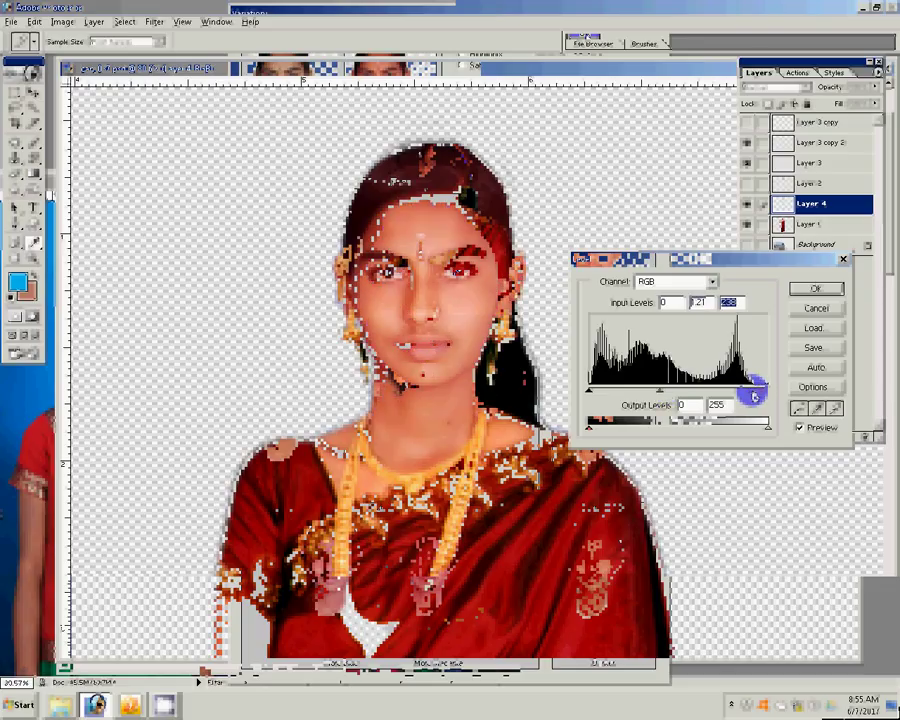
{"action": "key", "text": "Return"}
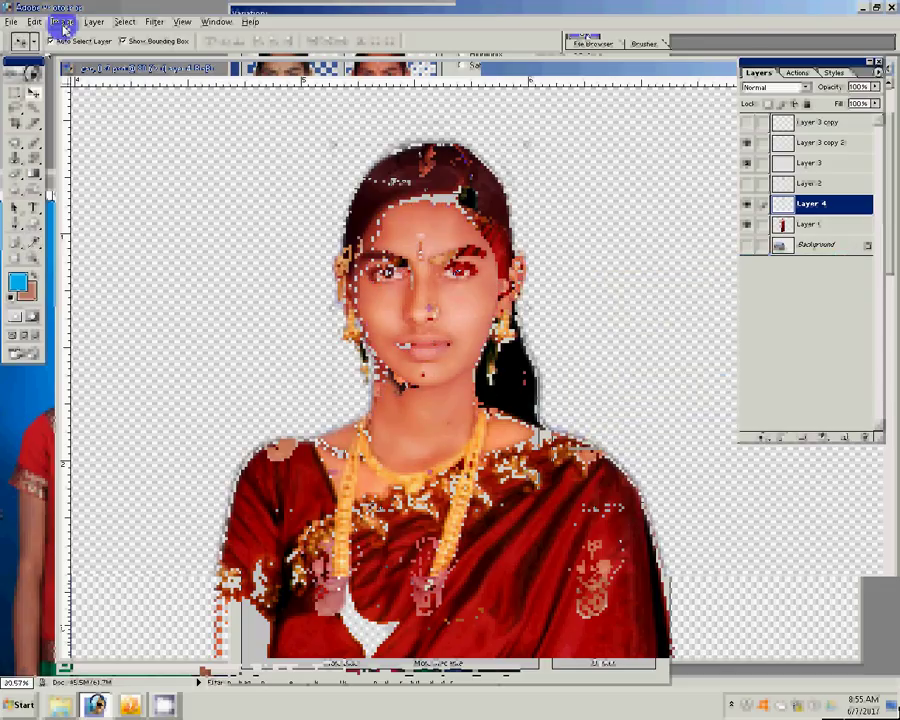
{"action": "left_click", "coordinate": [62, 21]}
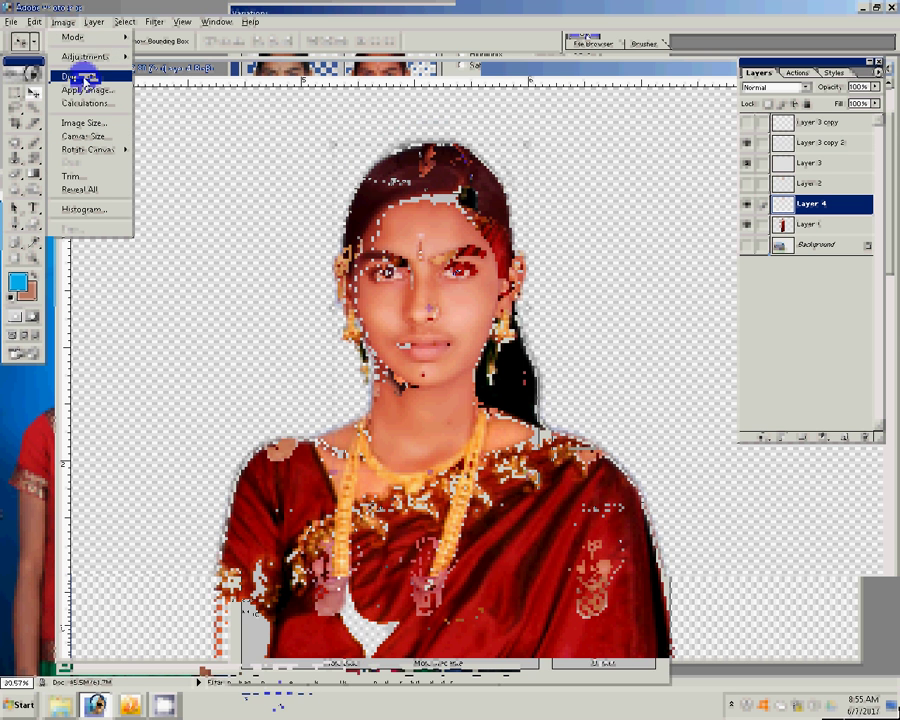
{"action": "mouse_move", "coordinate": [86, 56]}
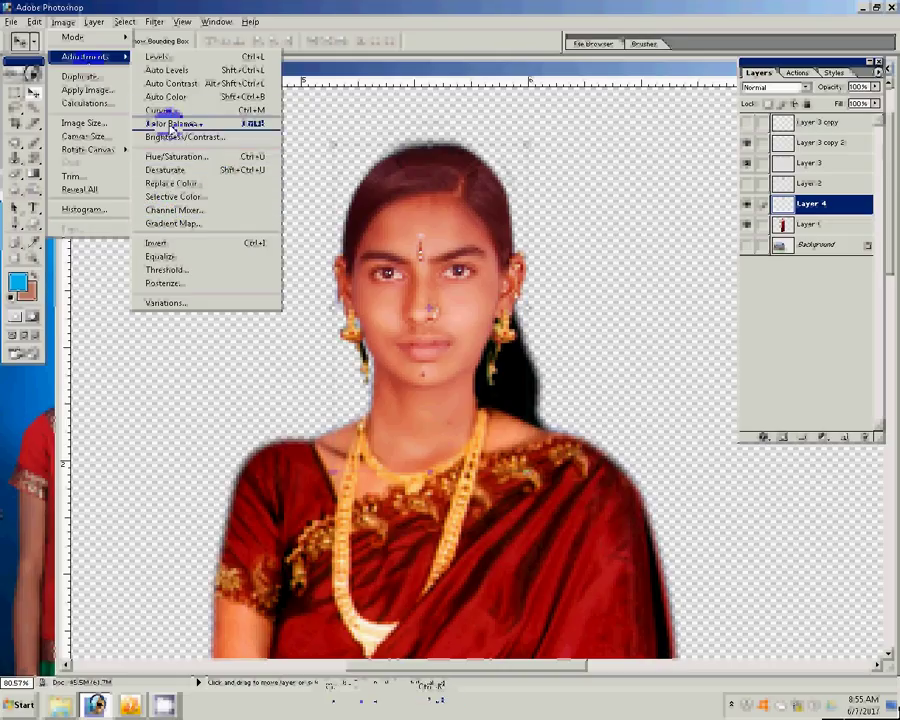
In Color Balance, shift the midtones toward cyan and the highlights toward yellow.
{"action": "left_click", "coordinate": [170, 123]}
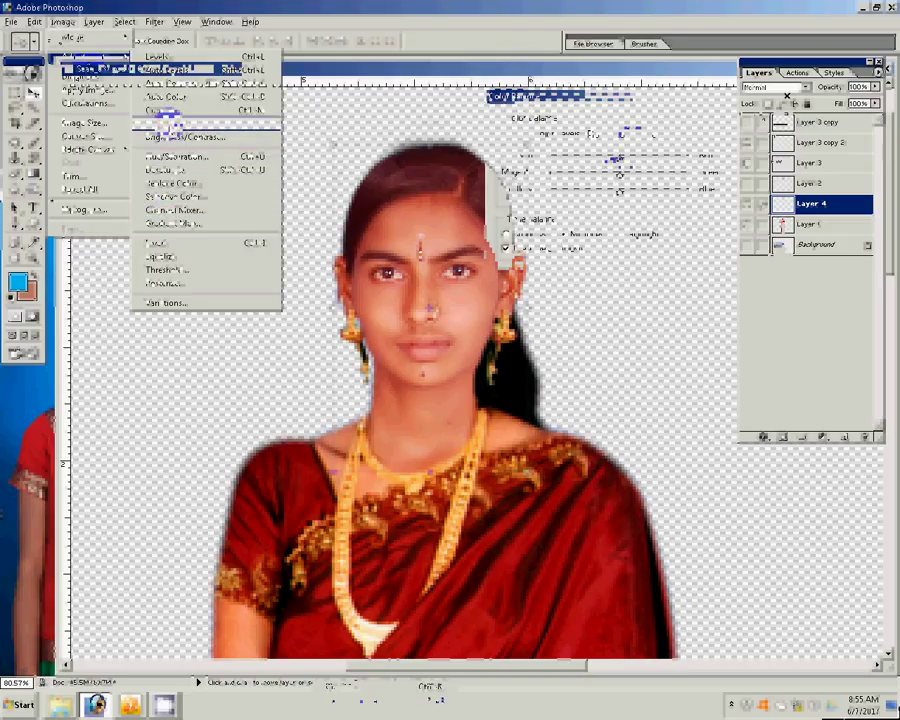
{"action": "mouse_move", "coordinate": [620, 156]}
{"action": "left_mouse_down"}
{"action": "mouse_move", "coordinate": [591, 160]}
{"action": "mouse_move", "coordinate": [603, 193]}
{"action": "left_mouse_up"}
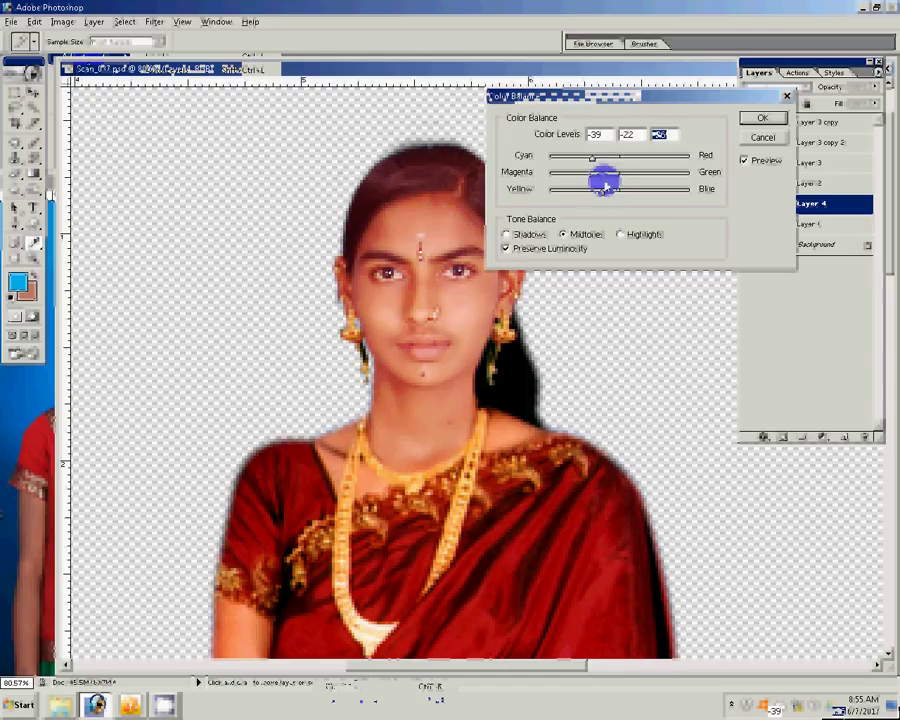
{"action": "key", "text": "ctrl+3"}
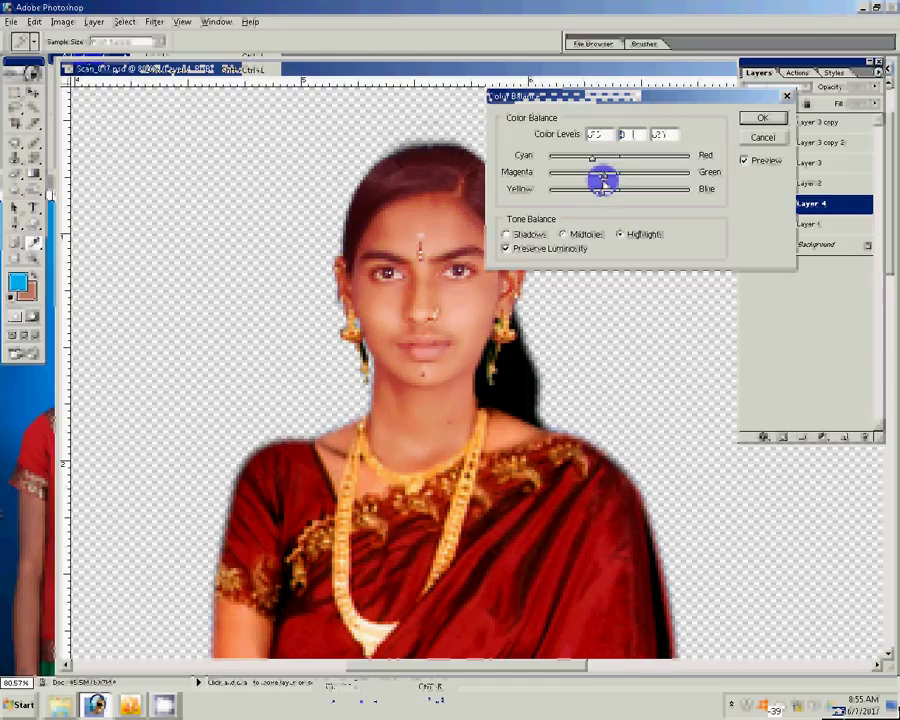
{"action": "left_click", "coordinate": [620, 234]}
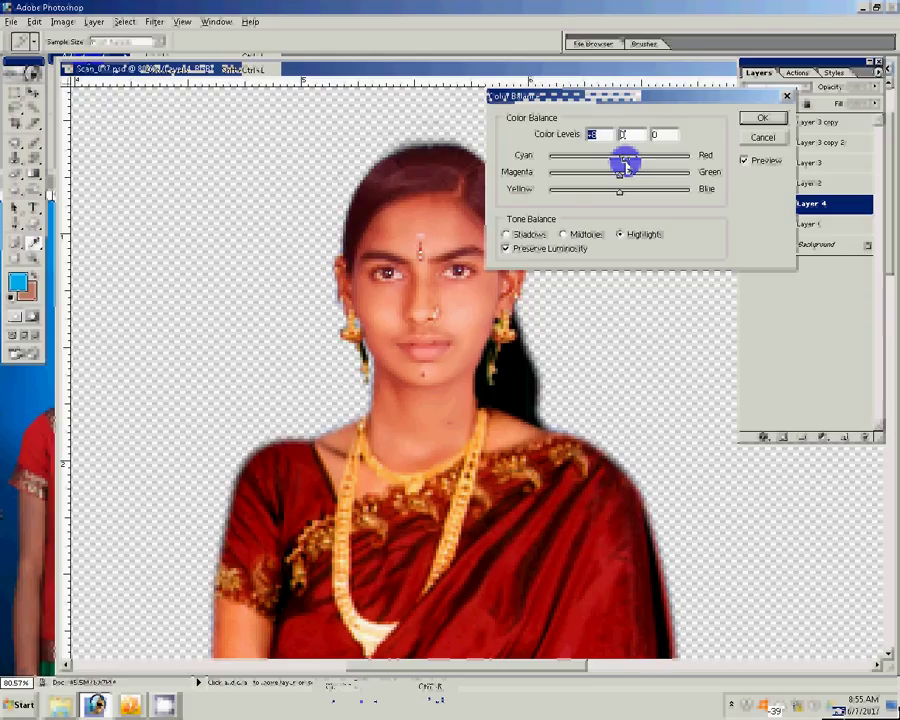
{"action": "mouse_move", "coordinate": [620, 191]}
{"action": "left_mouse_down"}
{"action": "mouse_move", "coordinate": [605, 193]}
{"action": "mouse_move", "coordinate": [615, 199]}
{"action": "left_mouse_up"}
Commit the colour balance and add a Selective Color adjustment layer.
{"action": "left_click", "coordinate": [762, 117]}
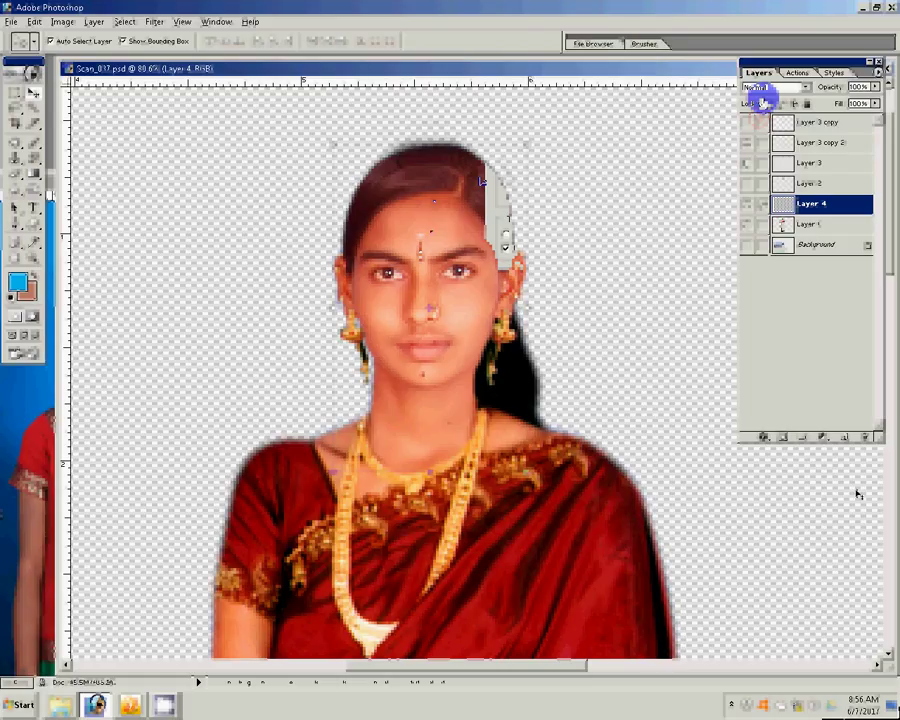
{"action": "left_click", "coordinate": [763, 437]}
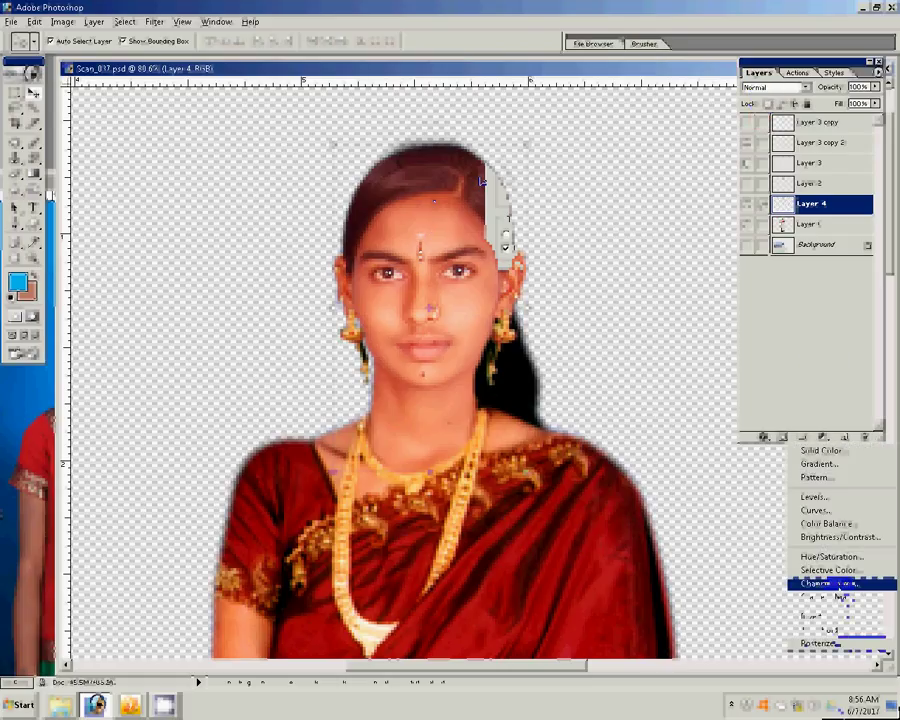
{"action": "left_click", "coordinate": [828, 570]}
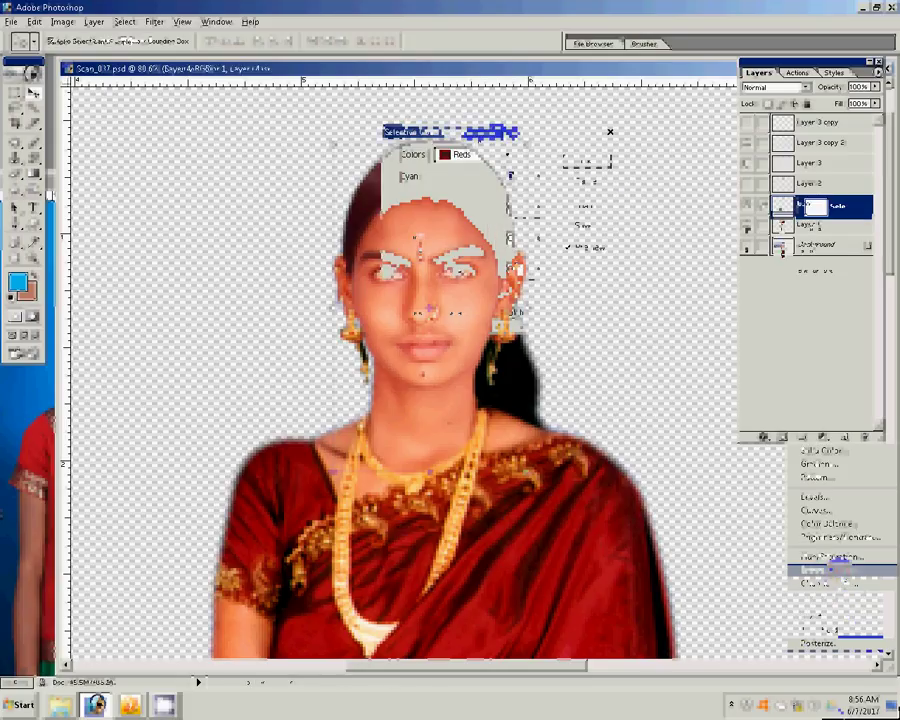
Adjust the Cyan amount for the Reds colour range in Selective Color and confirm.
{"action": "left_click_drag", "start_coordinate": [420, 131], "coordinate": [524, 178]}
{"action": "left_click", "coordinate": [580, 201]}
{"action": "left_click", "coordinate": [580, 215]}
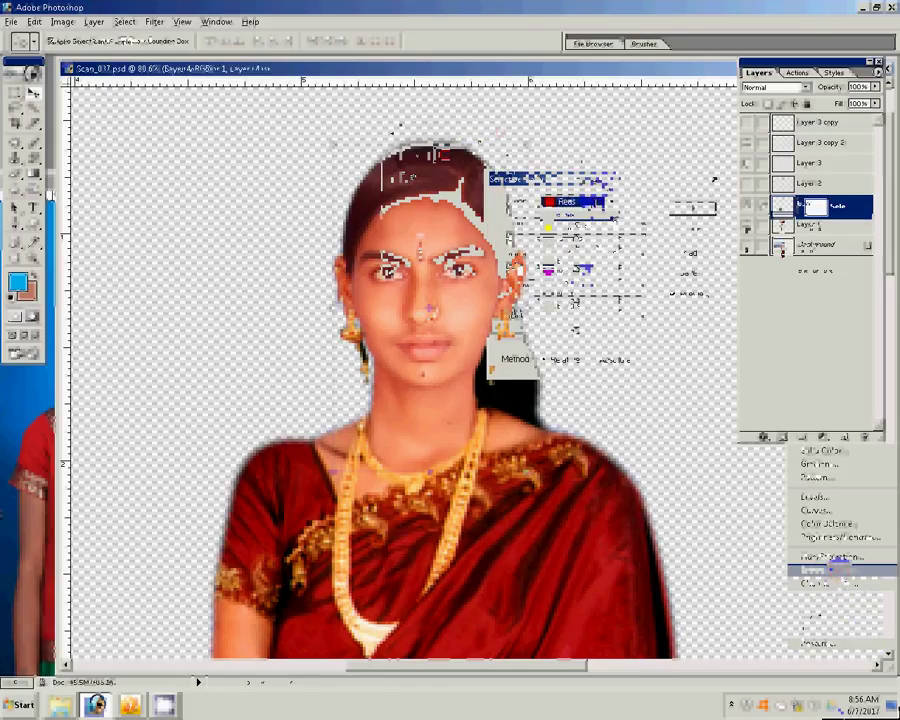
{"action": "left_click_drag", "start_coordinate": [575, 235], "coordinate": [538, 237]}
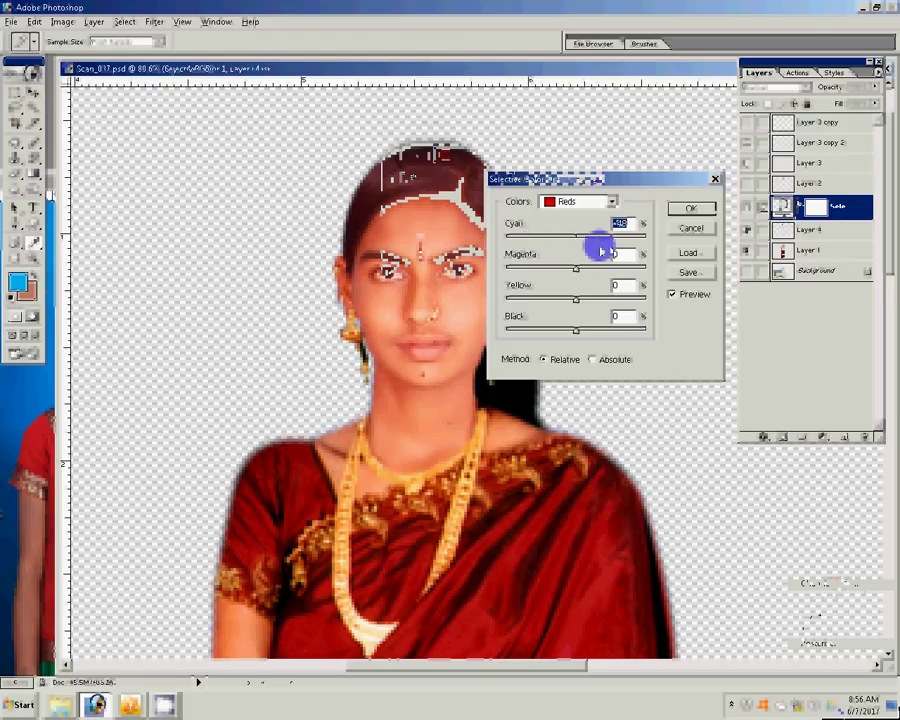
{"action": "left_click_drag", "start_coordinate": [612, 250], "coordinate": [599, 245]}
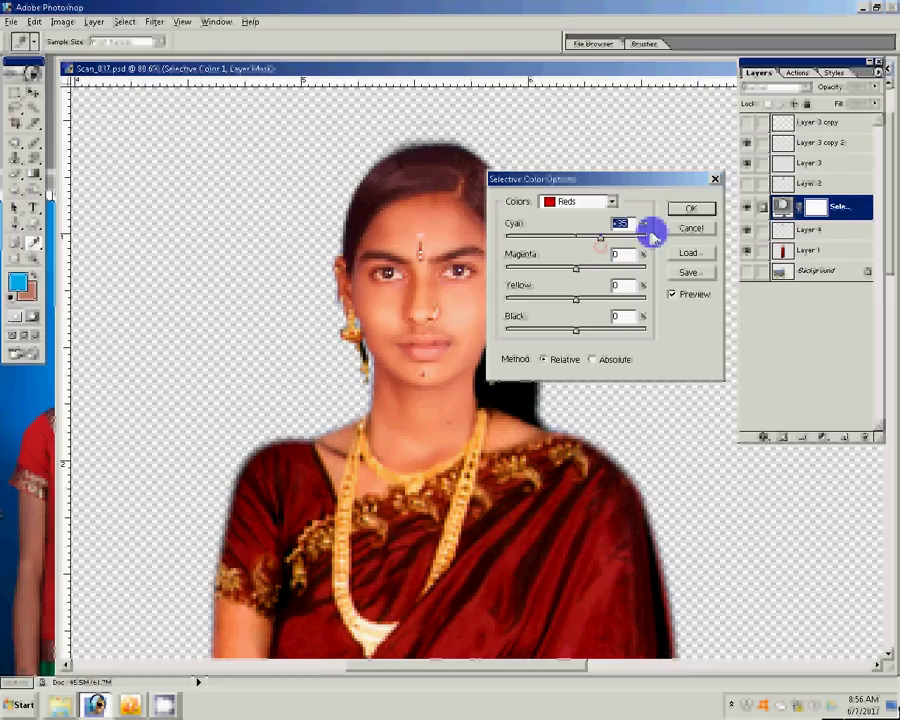
{"action": "left_click", "coordinate": [690, 207]}
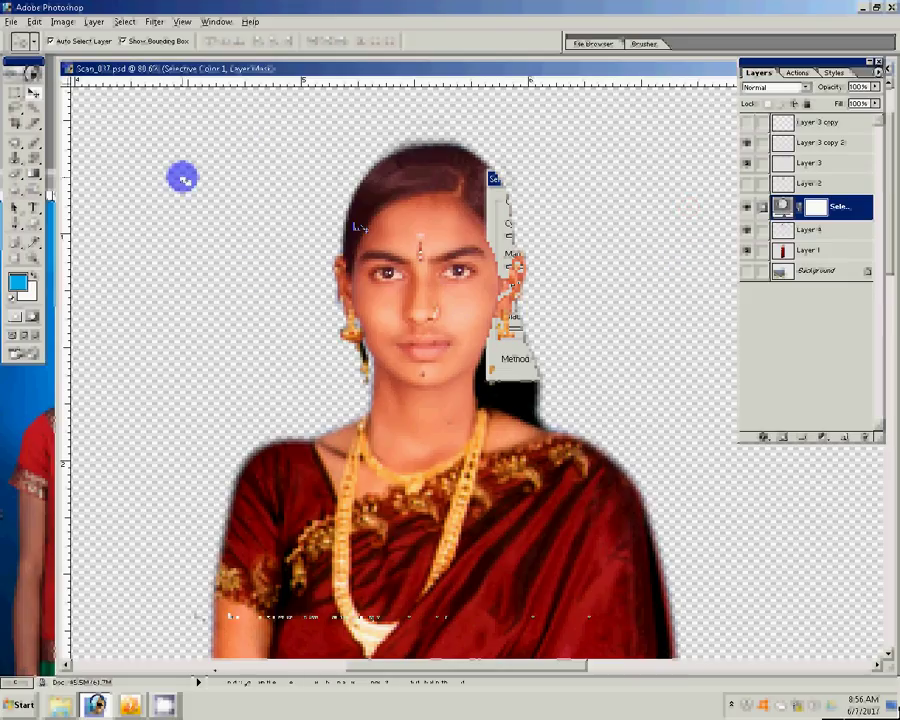
Fit the image on screen and start saving it as a layered PSD in My Pictures.
{"action": "key", "text": "z"}
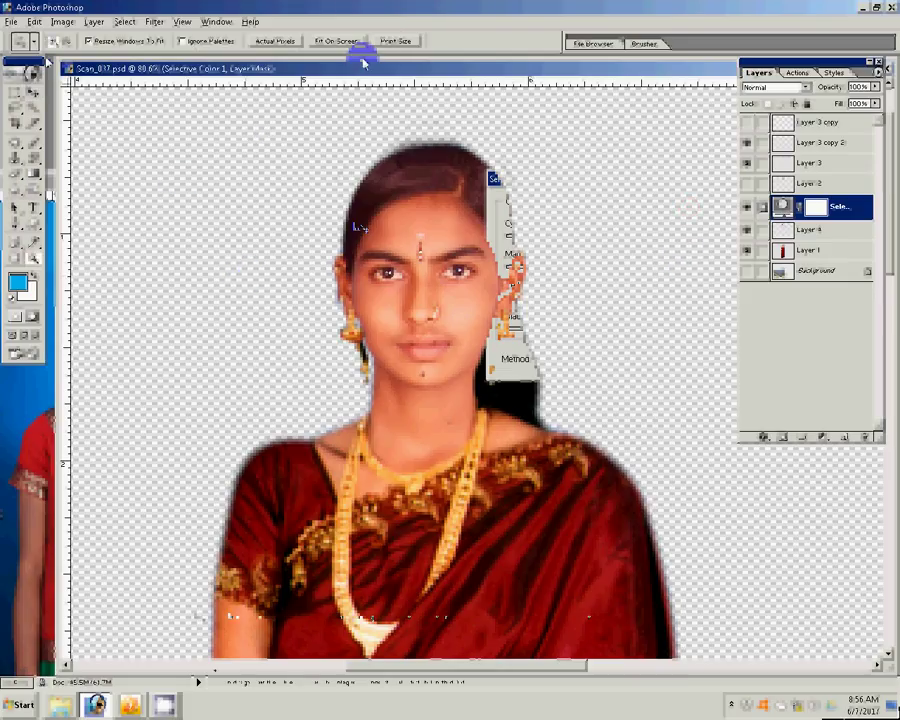
{"action": "left_click", "coordinate": [337, 41]}
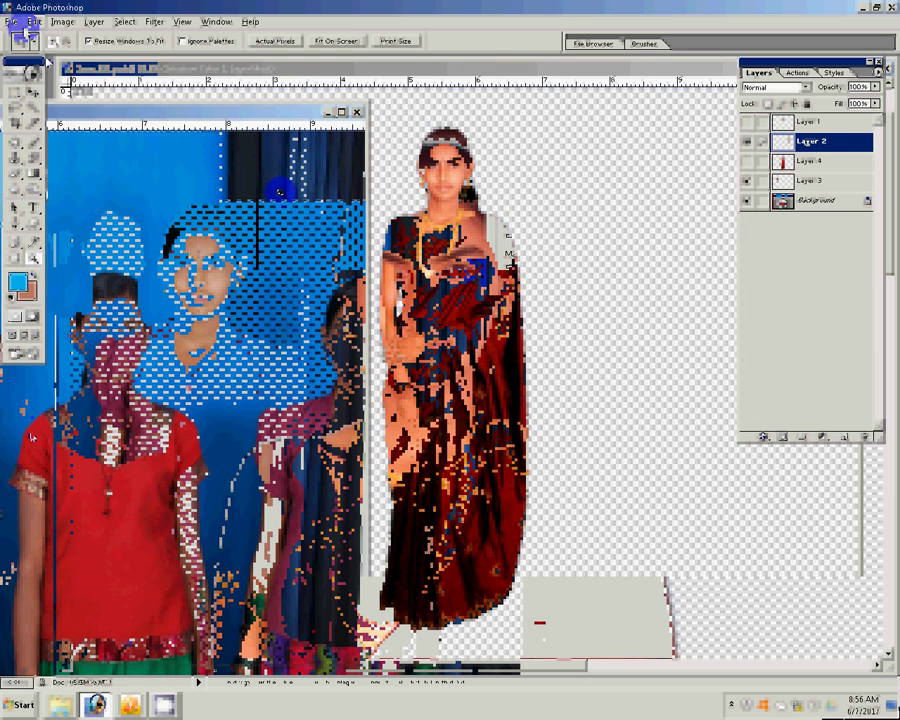
{"action": "left_click", "coordinate": [12, 21]}
{"action": "left_click", "coordinate": [40, 138]}
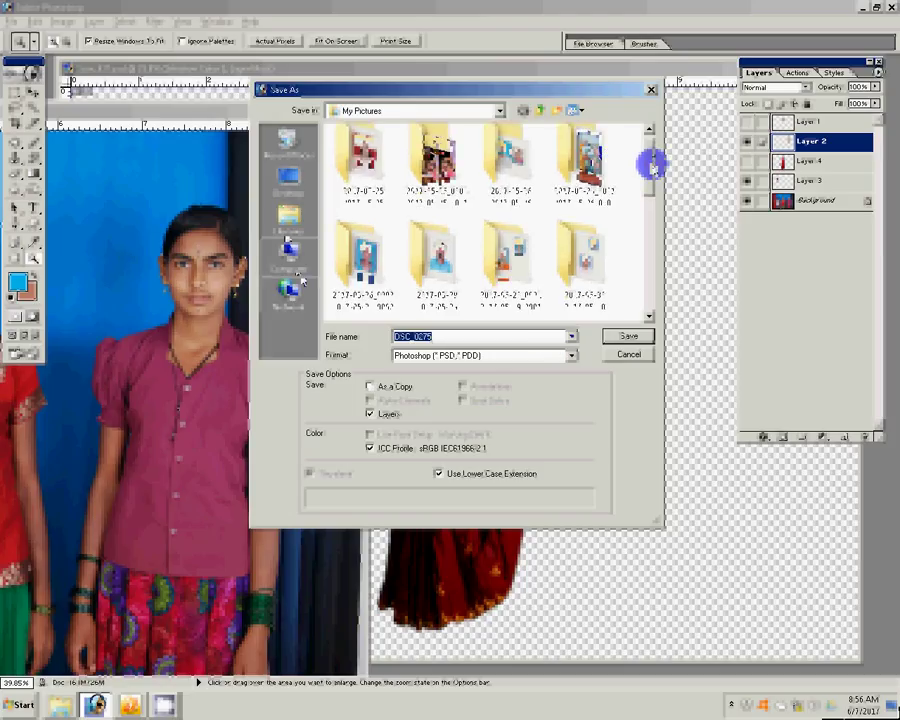
Save the layered PSD as 'dress 1' under Libraries > Pictures.
{"action": "left_click", "coordinate": [300, 279]}
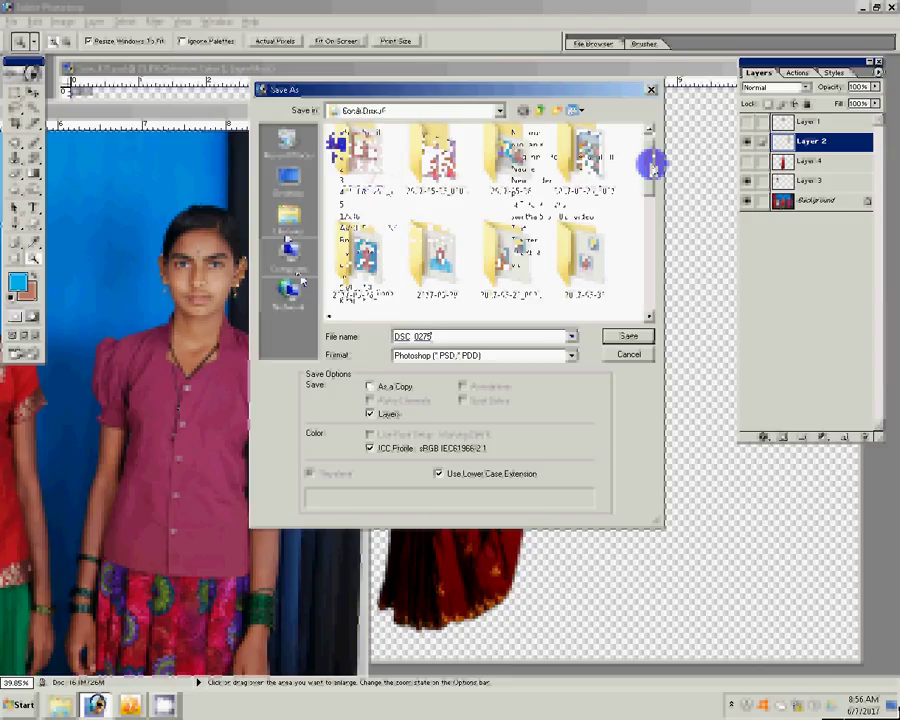
{"action": "left_click", "coordinate": [630, 338]}
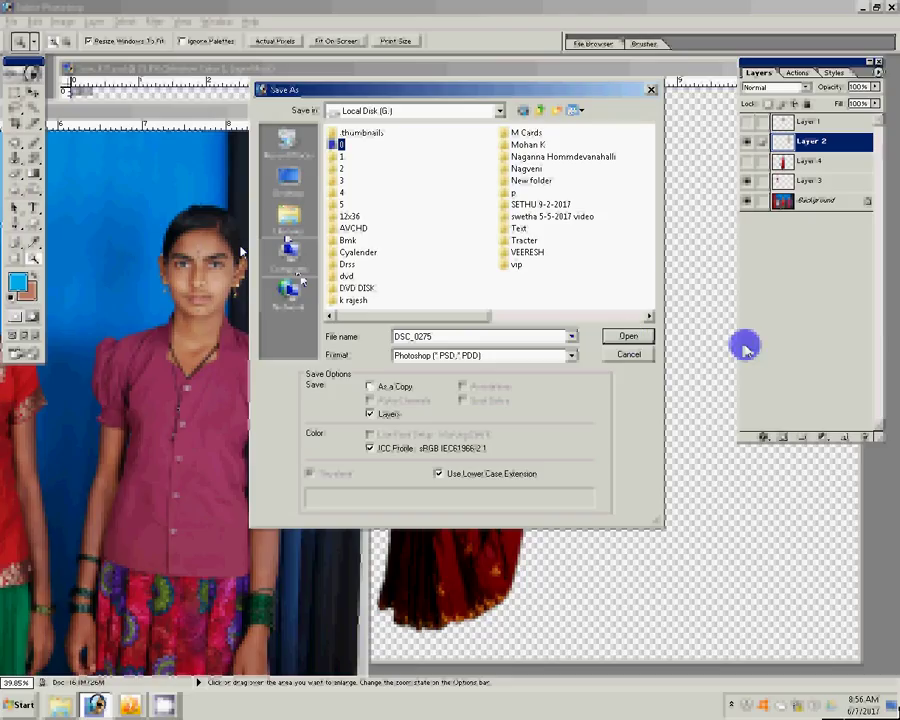
{"action": "left_click", "coordinate": [288, 215]}
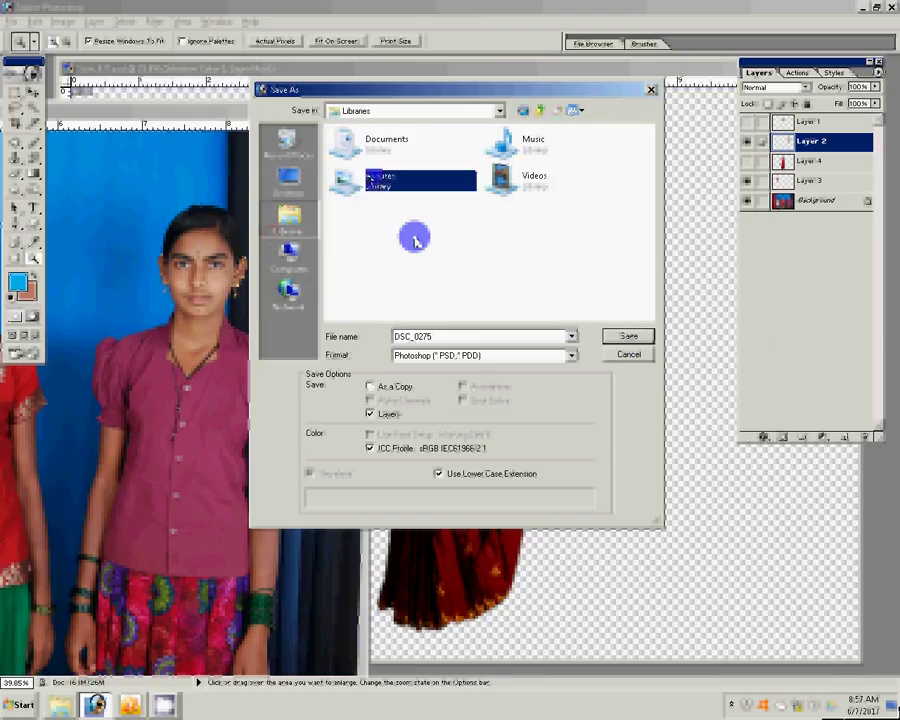
{"action": "key", "text": "Return"}
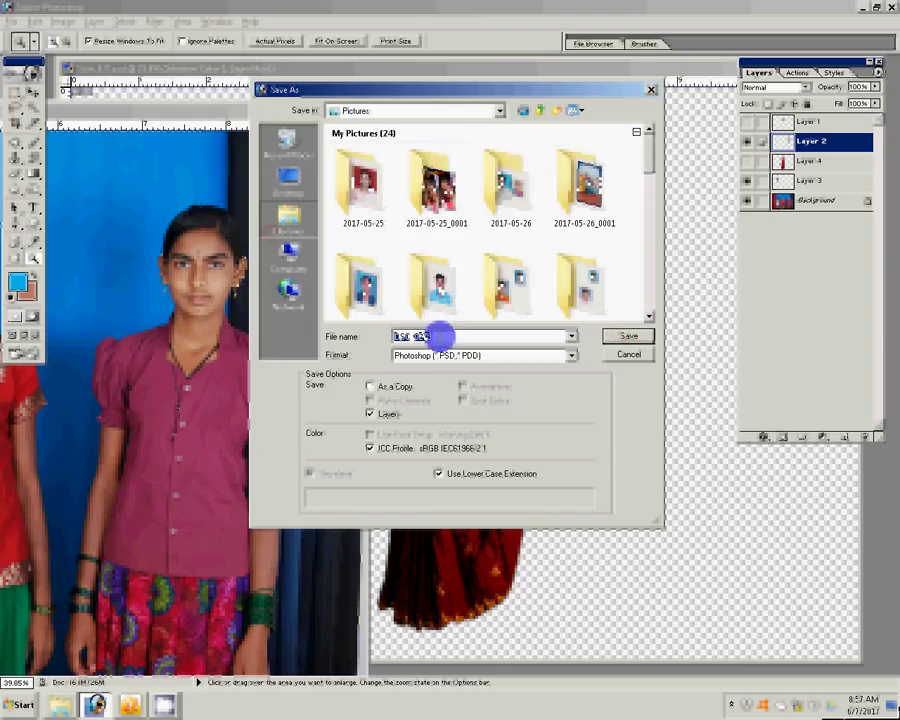
{"action": "type", "text": "drasi"}
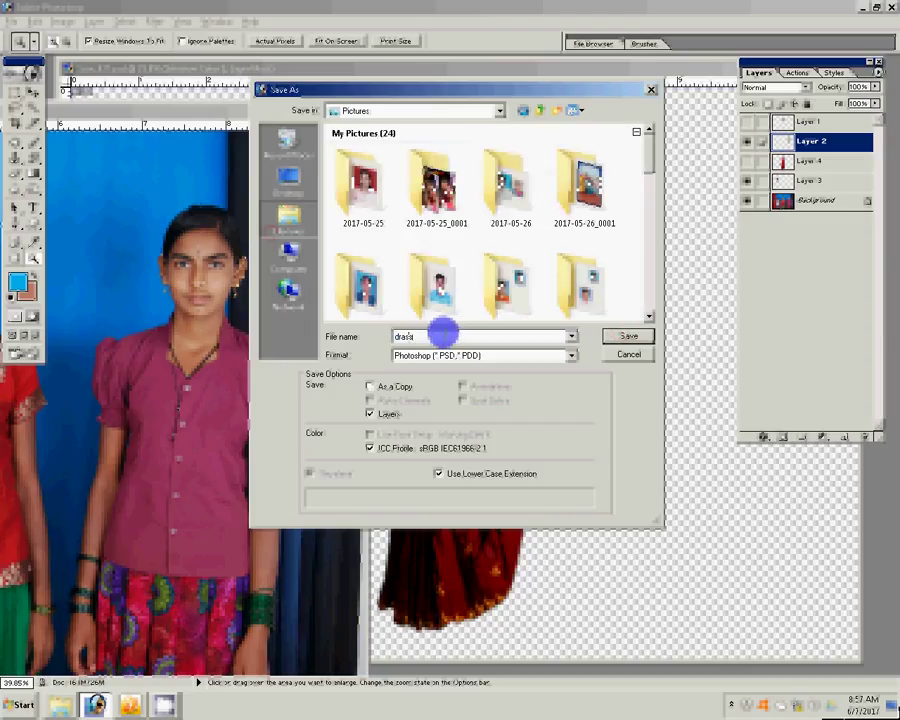
{"action": "type", "text": "s 1"}
{"action": "left_click", "coordinate": [628, 337]}
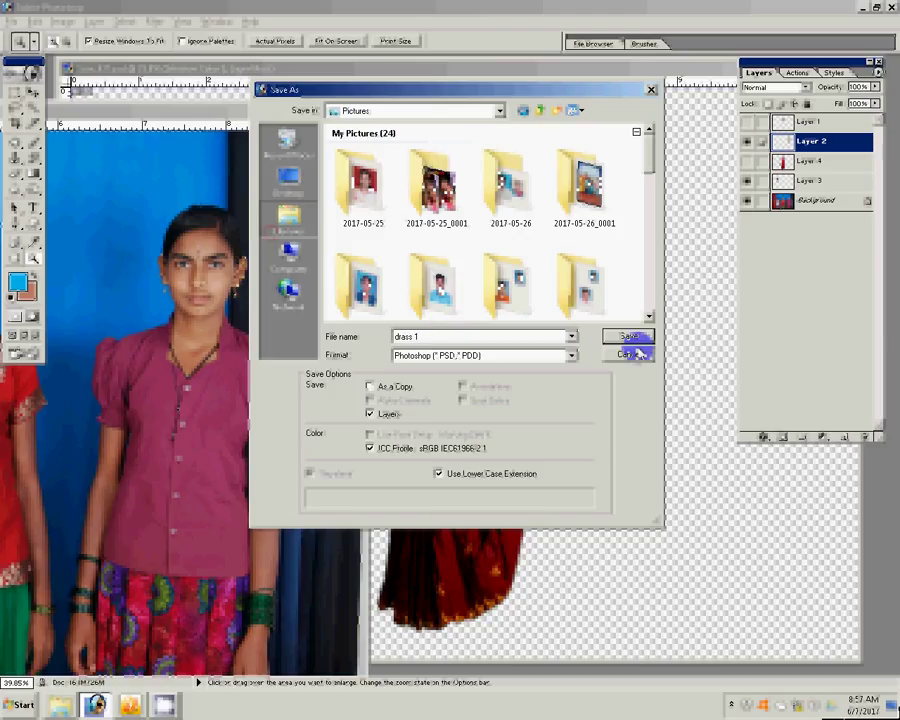